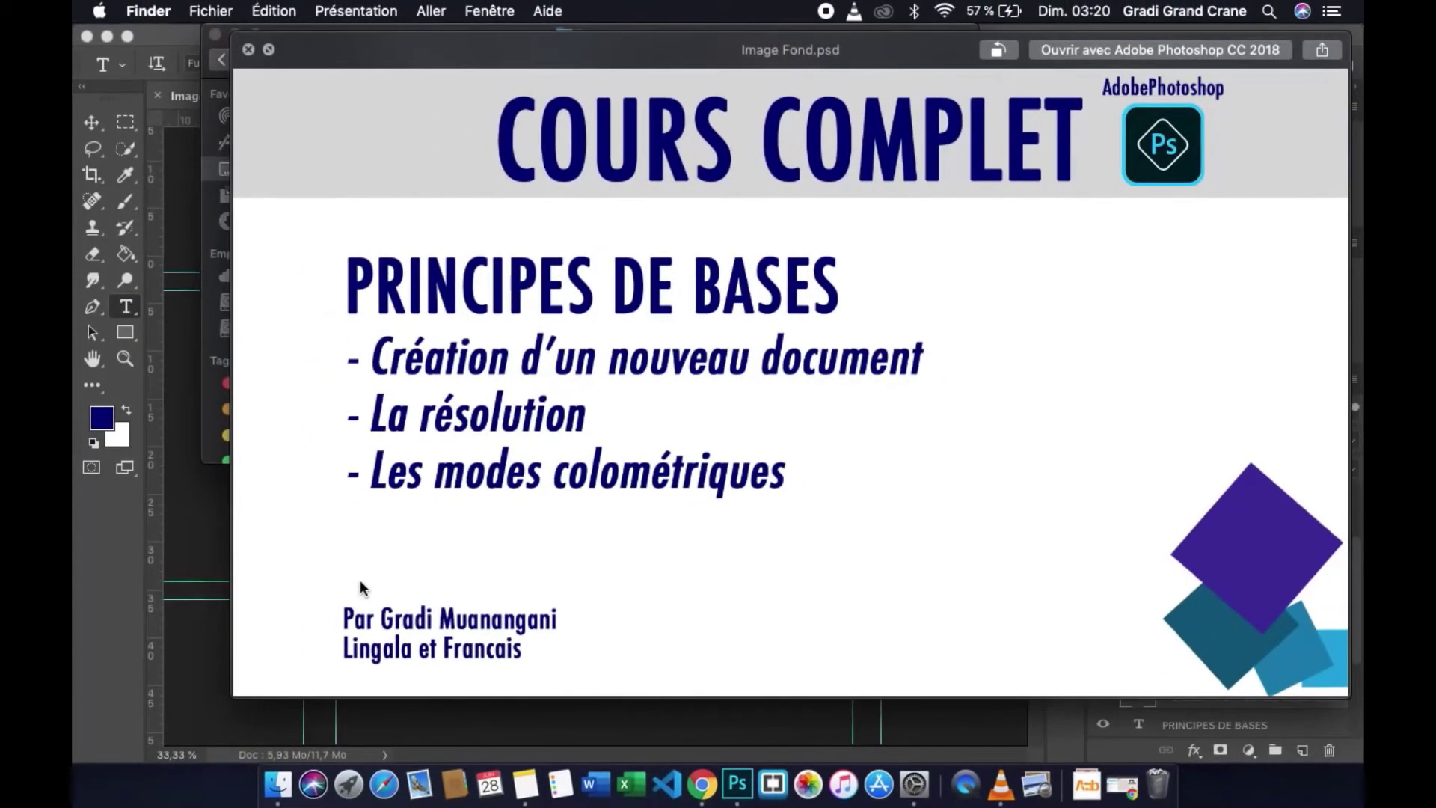
Step: Close the Image Fond.psd title image in Photoshop
{"action": "left_click", "coordinate": [206, 529]}
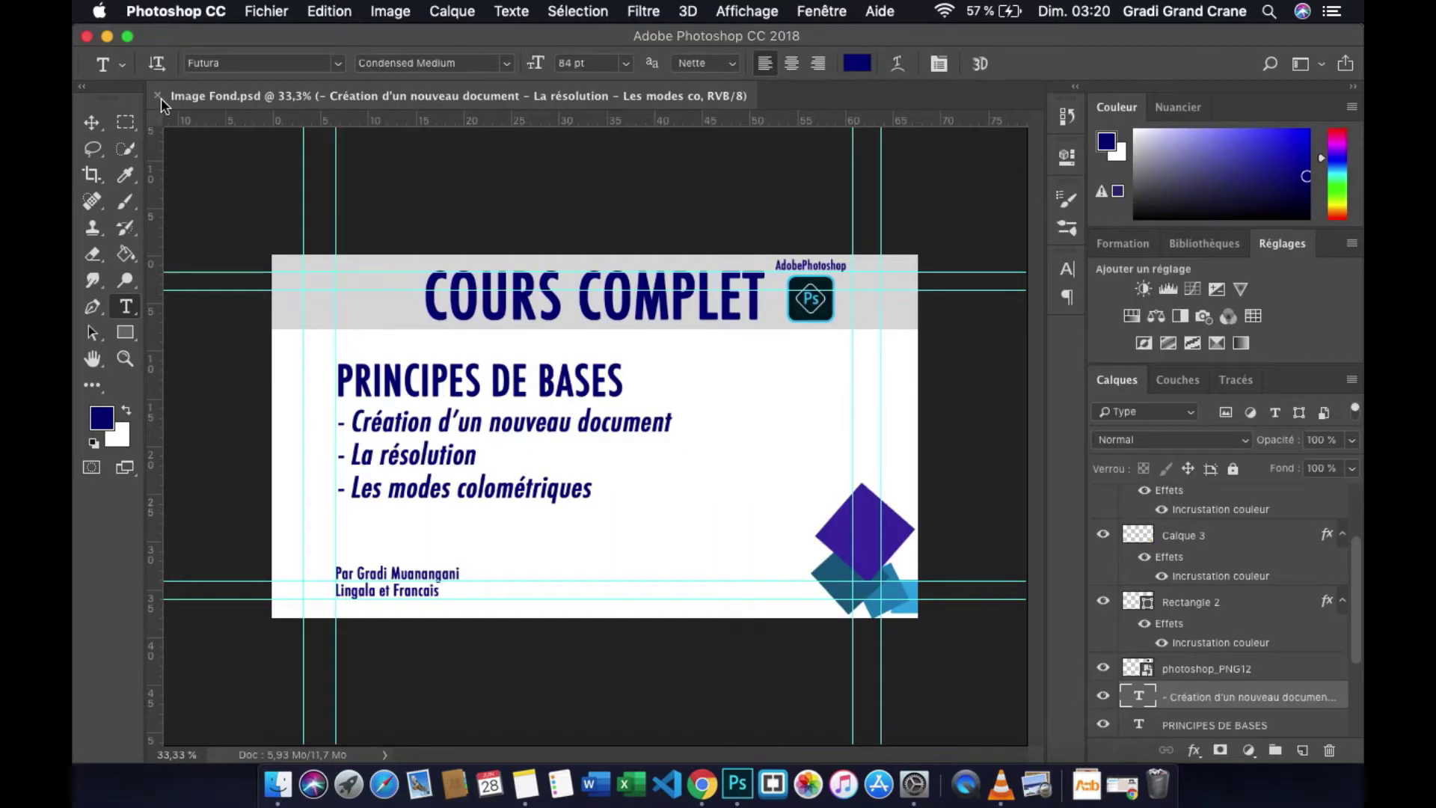
{"action": "left_click", "coordinate": [158, 97]}
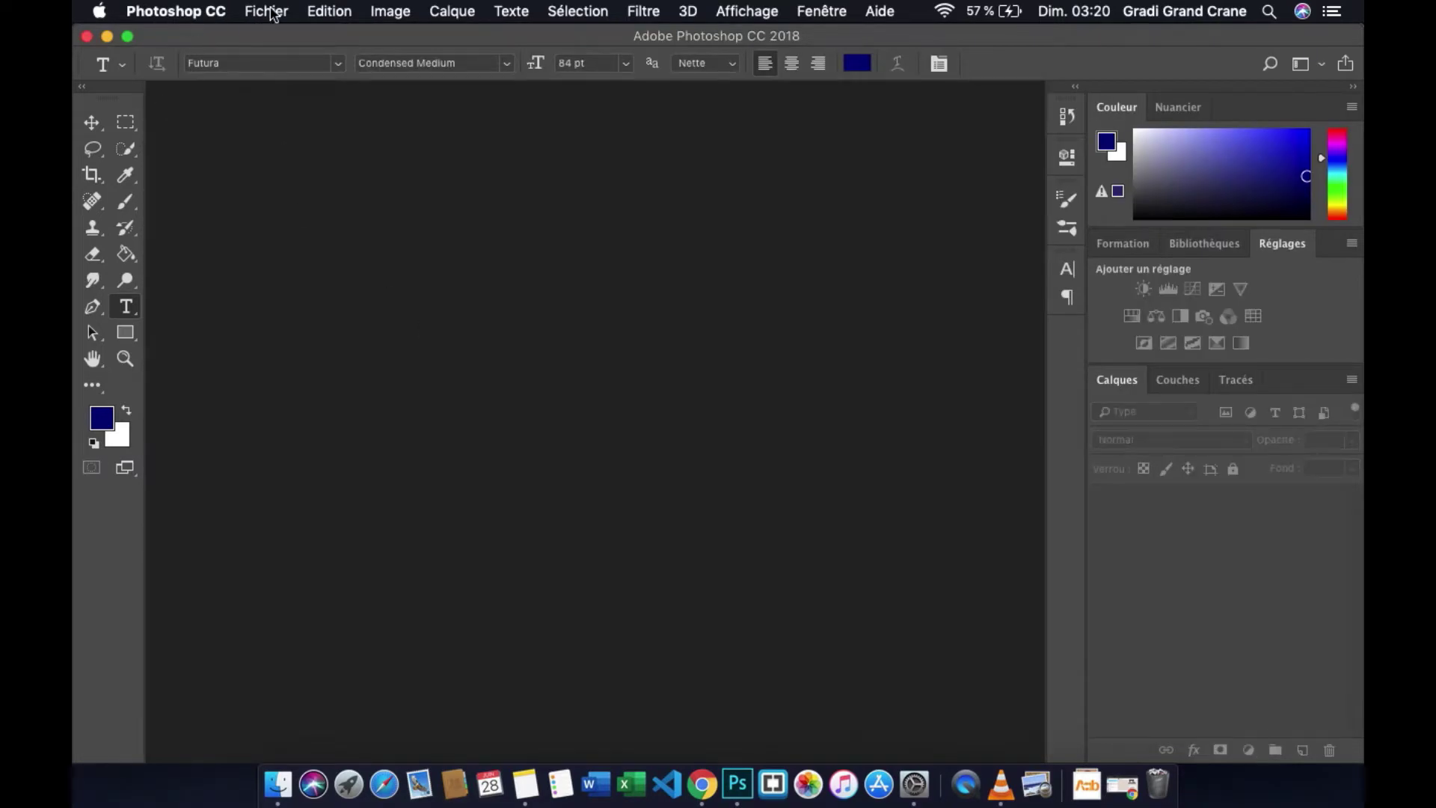
{"action": "left_click", "coordinate": [266, 10]}
{"action": "left_click", "coordinate": [617, 244]}
Step: Start a new blank document via Fichier > Nouveau
{"action": "left_click", "coordinate": [269, 11]}
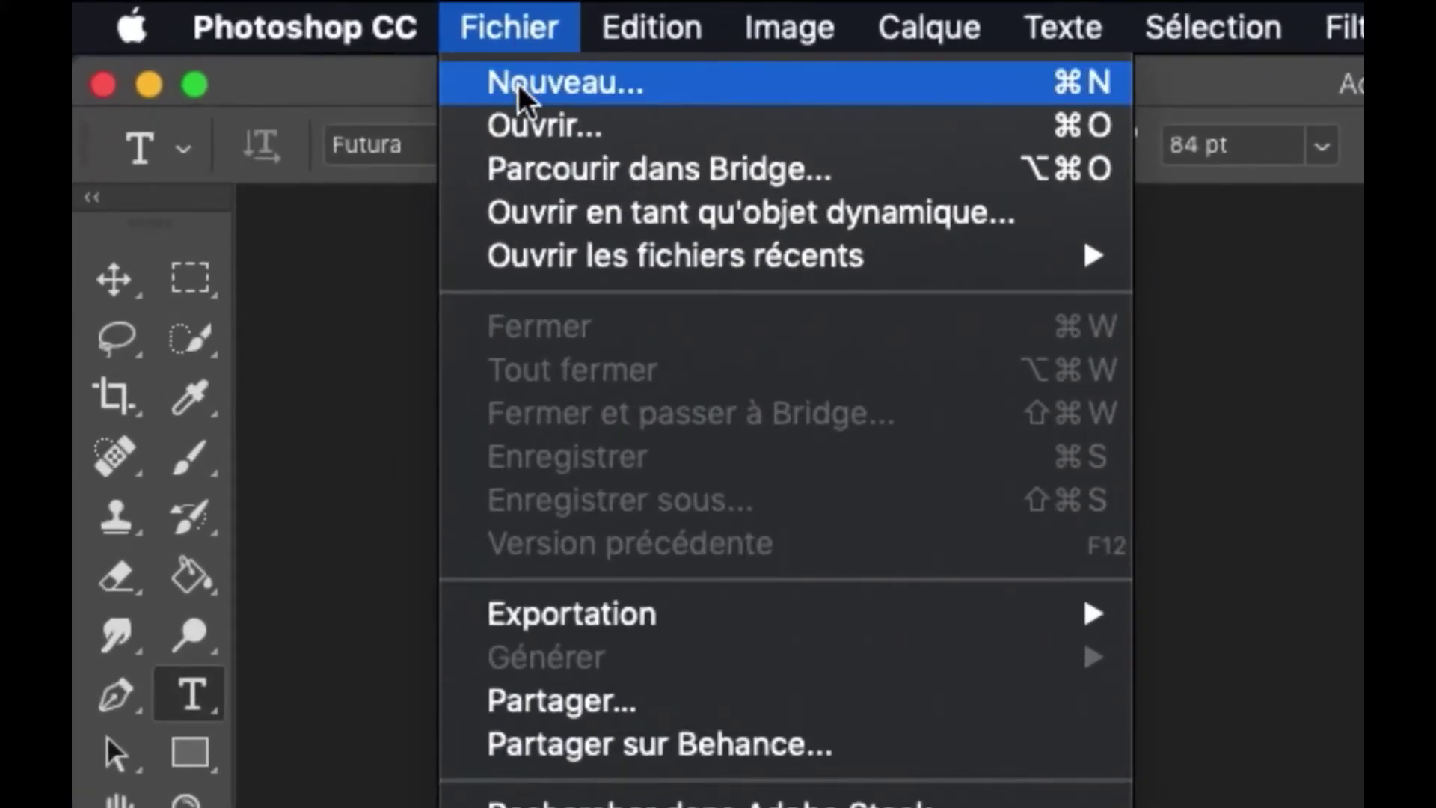
{"action": "left_click", "coordinate": [518, 83]}
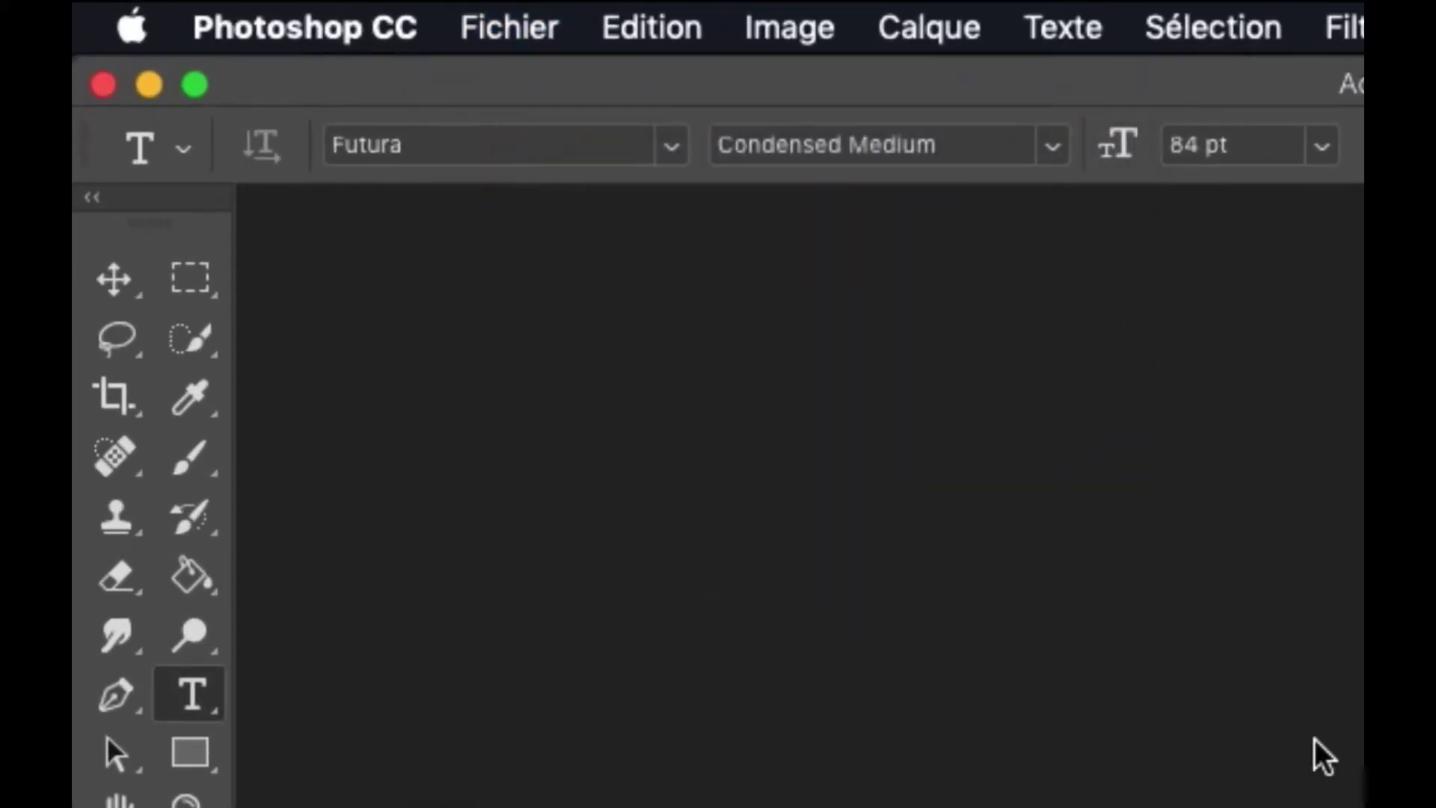
{"action": "left_click", "coordinate": [502, 29]}
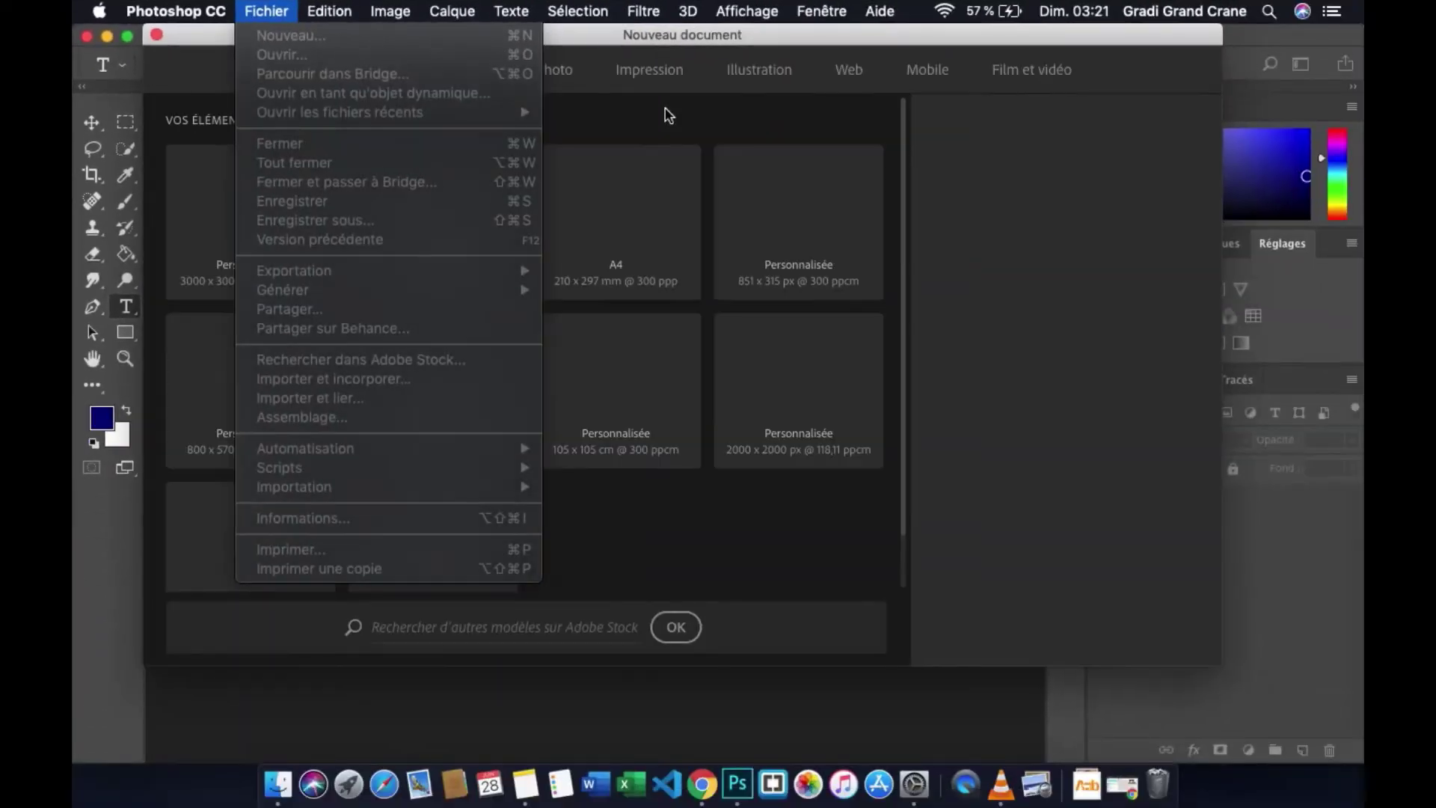
{"action": "left_click", "coordinate": [193, 43]}
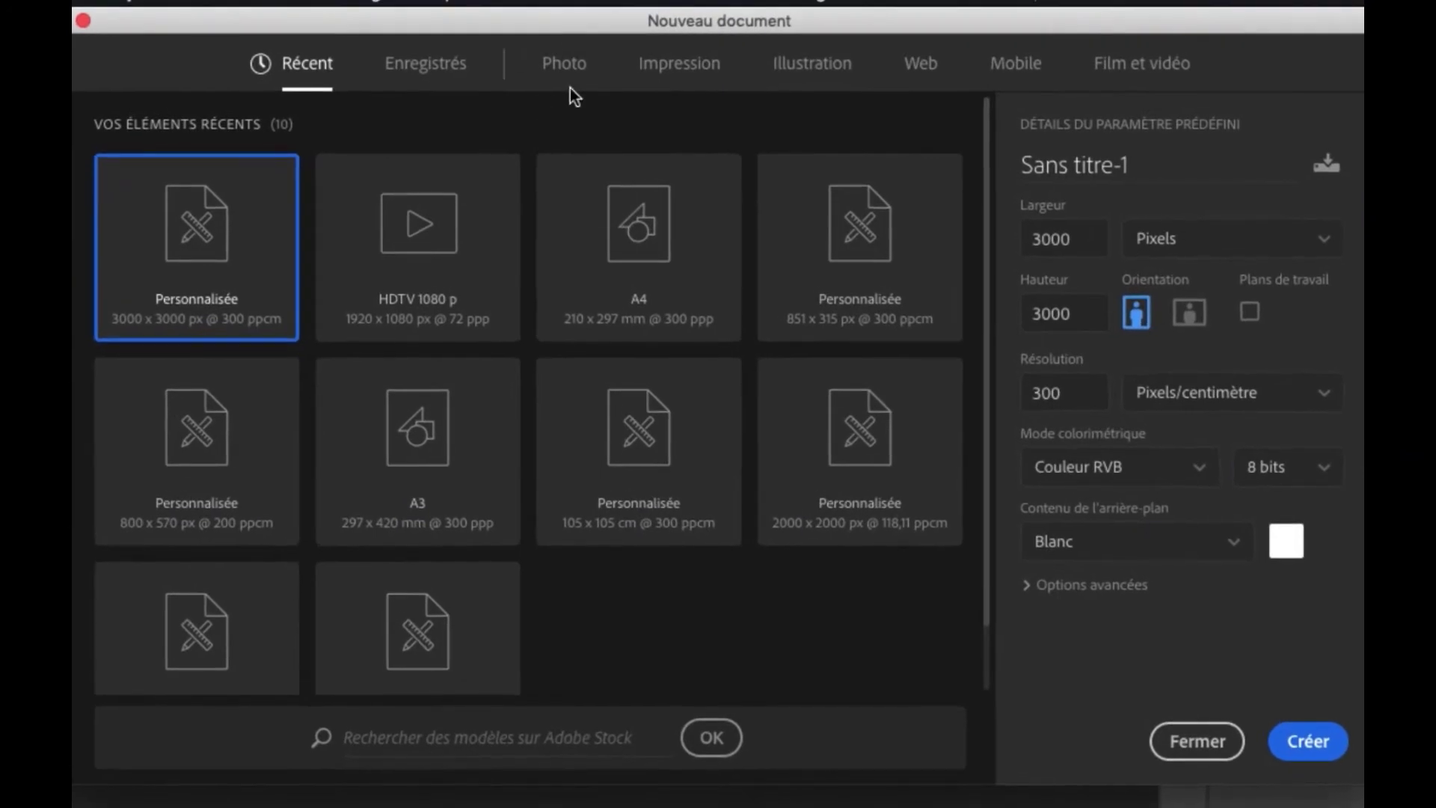
Step: Browse the Photo and Impression document presets
{"action": "left_click", "coordinate": [570, 67]}
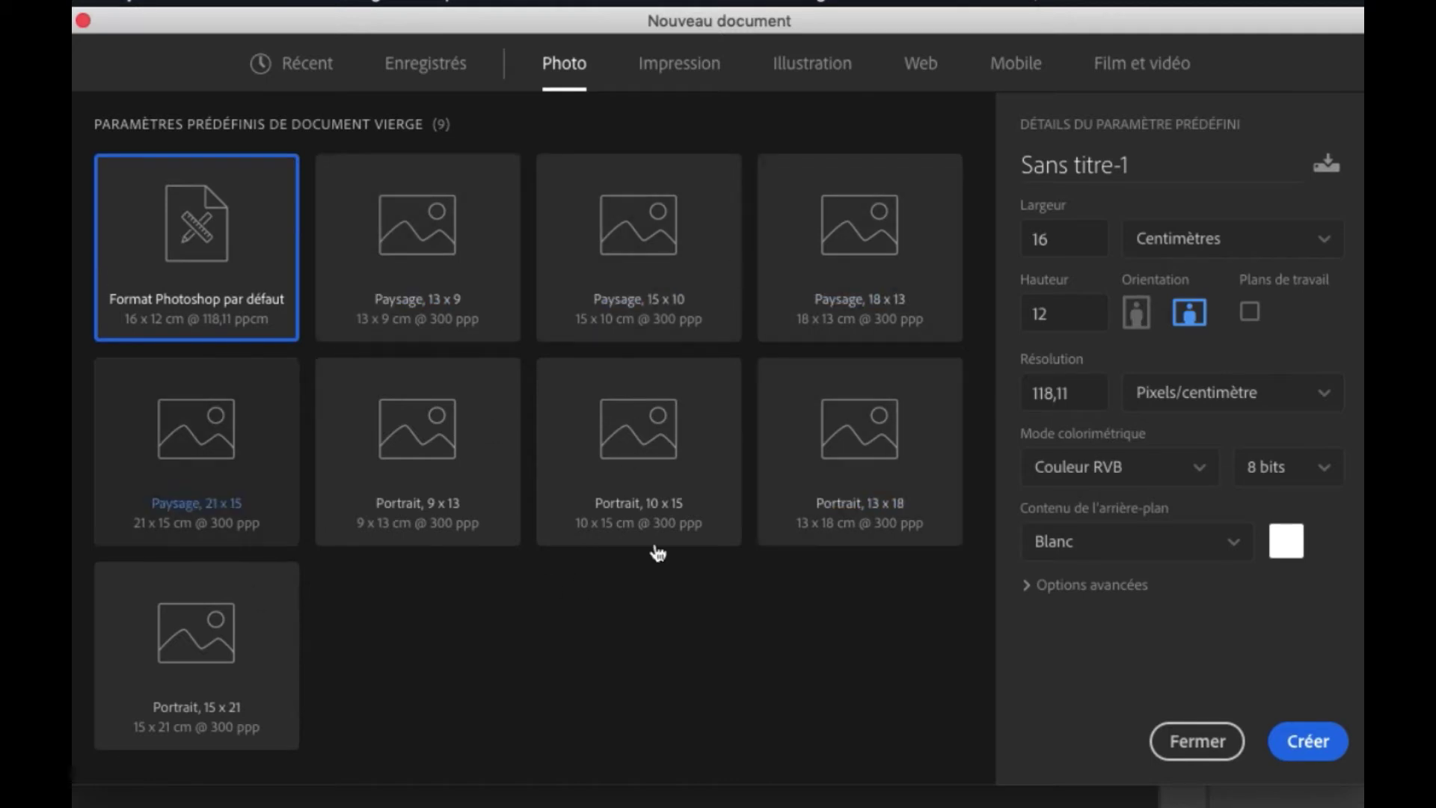
{"action": "left_click", "coordinate": [691, 64]}
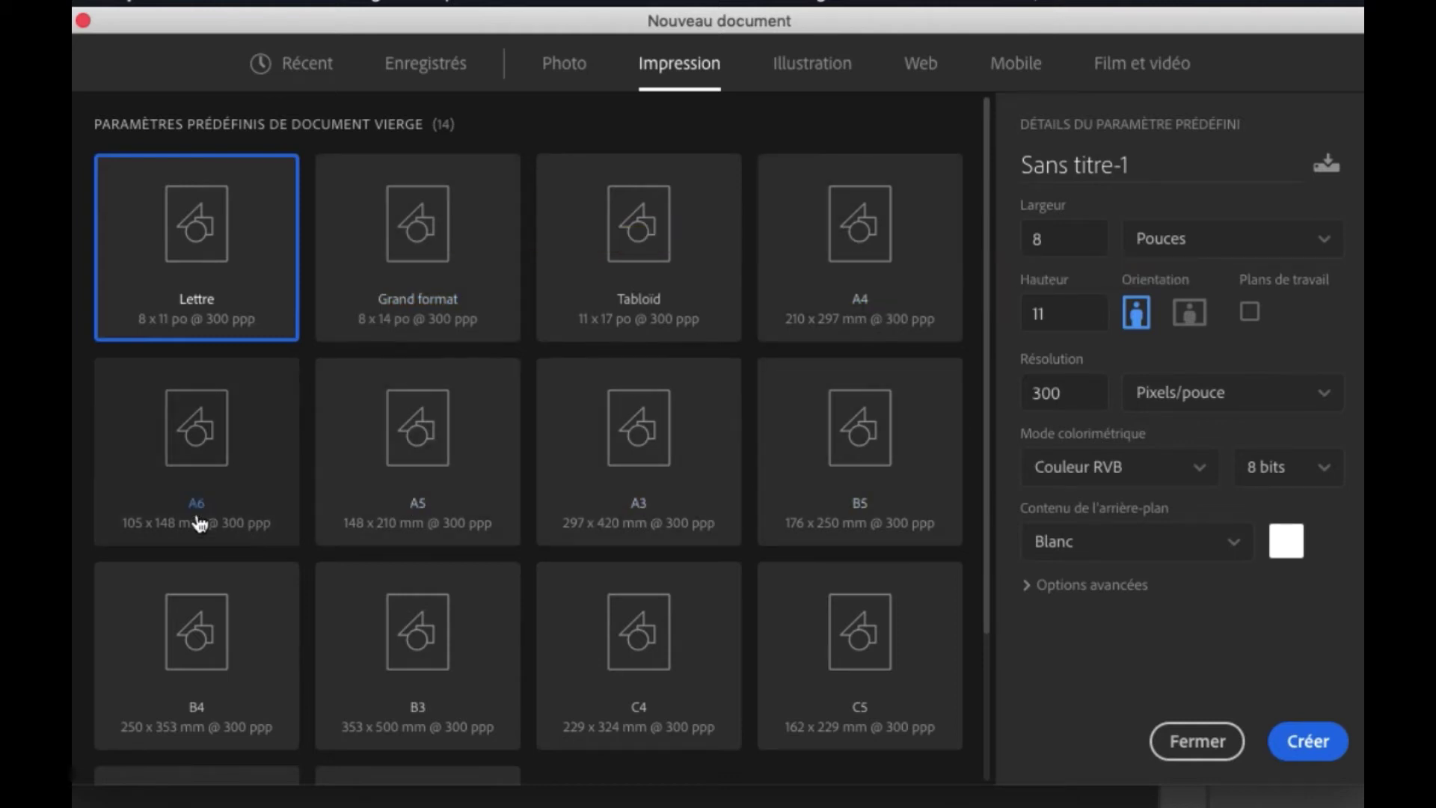
{"action": "scroll", "coordinate": [757, 474], "scroll_direction": "down", "scroll_amount": 3}
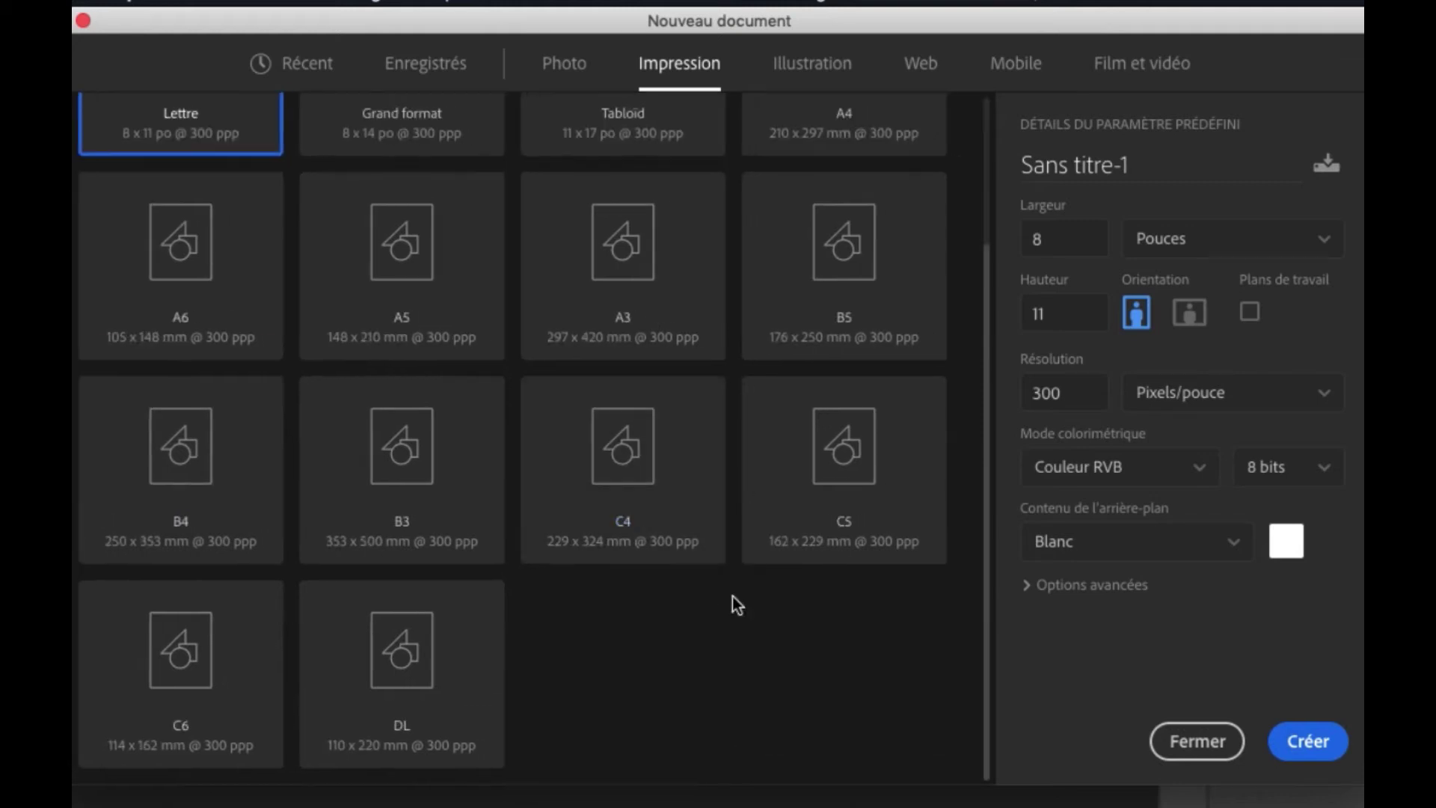
{"action": "scroll", "coordinate": [738, 603], "scroll_direction": "up", "scroll_amount": 3}
Step: Browse the Illustration, Web and Mobile presets, scrolling through the mobile list
{"action": "left_click", "coordinate": [819, 68]}
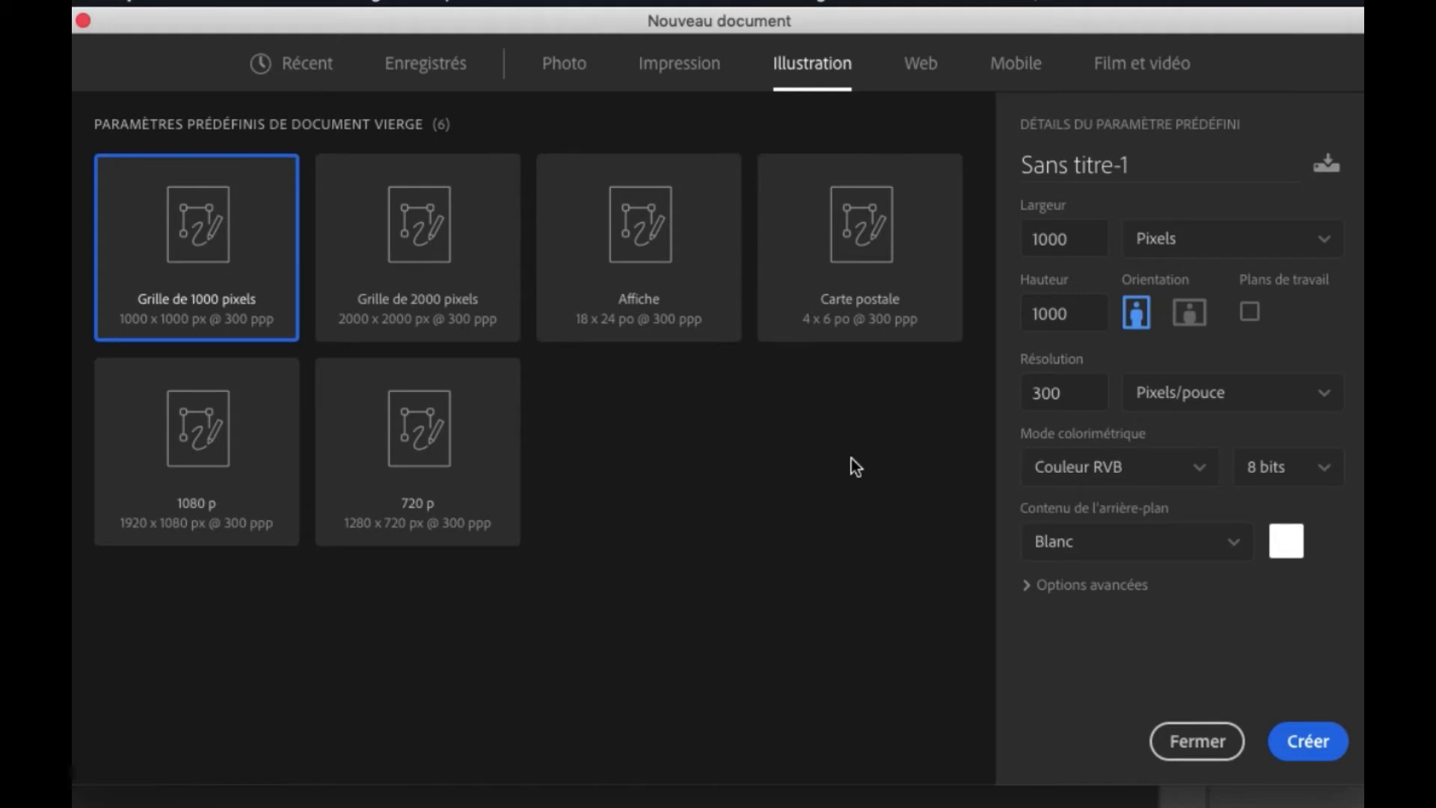
{"action": "left_click", "coordinate": [931, 84]}
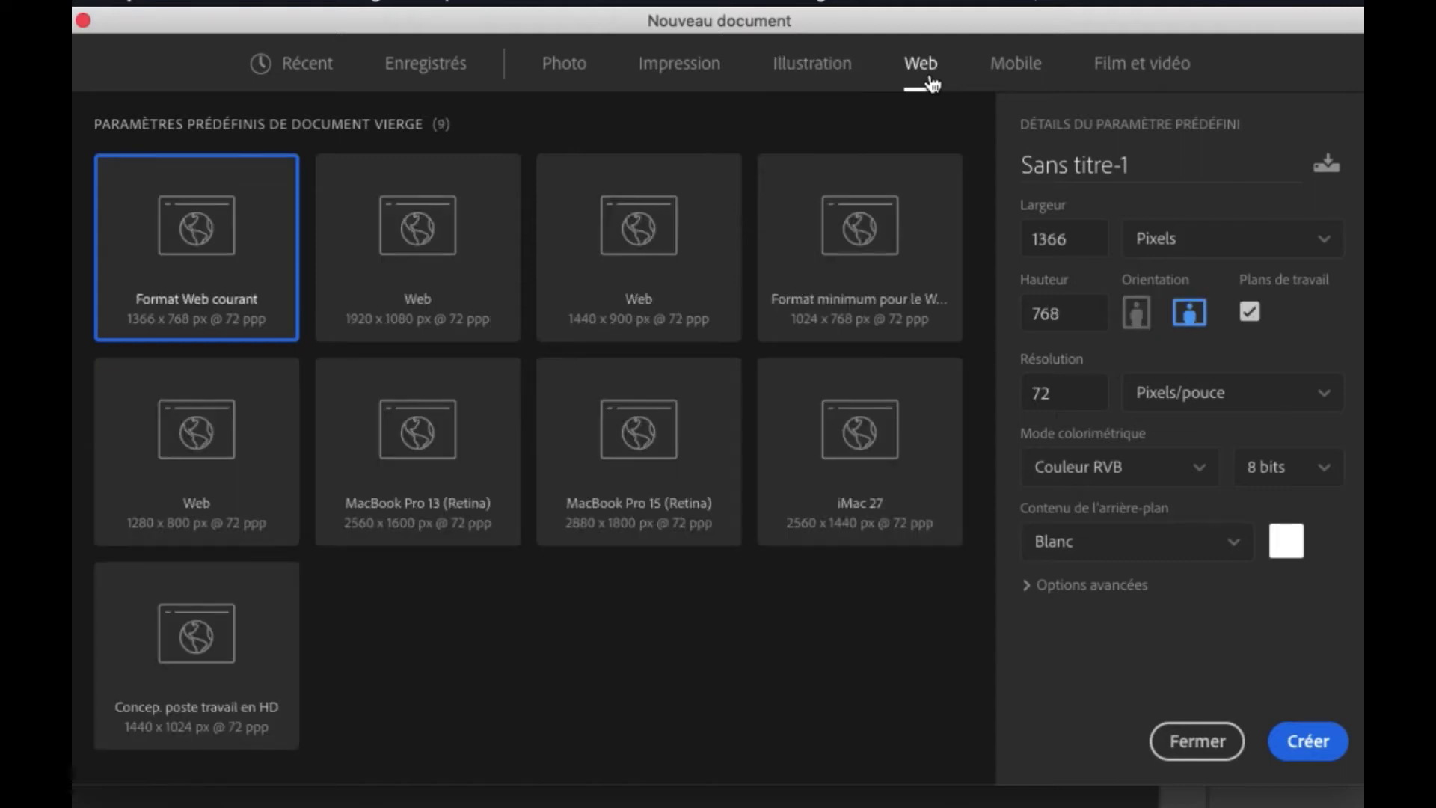
{"action": "left_click", "coordinate": [1030, 68]}
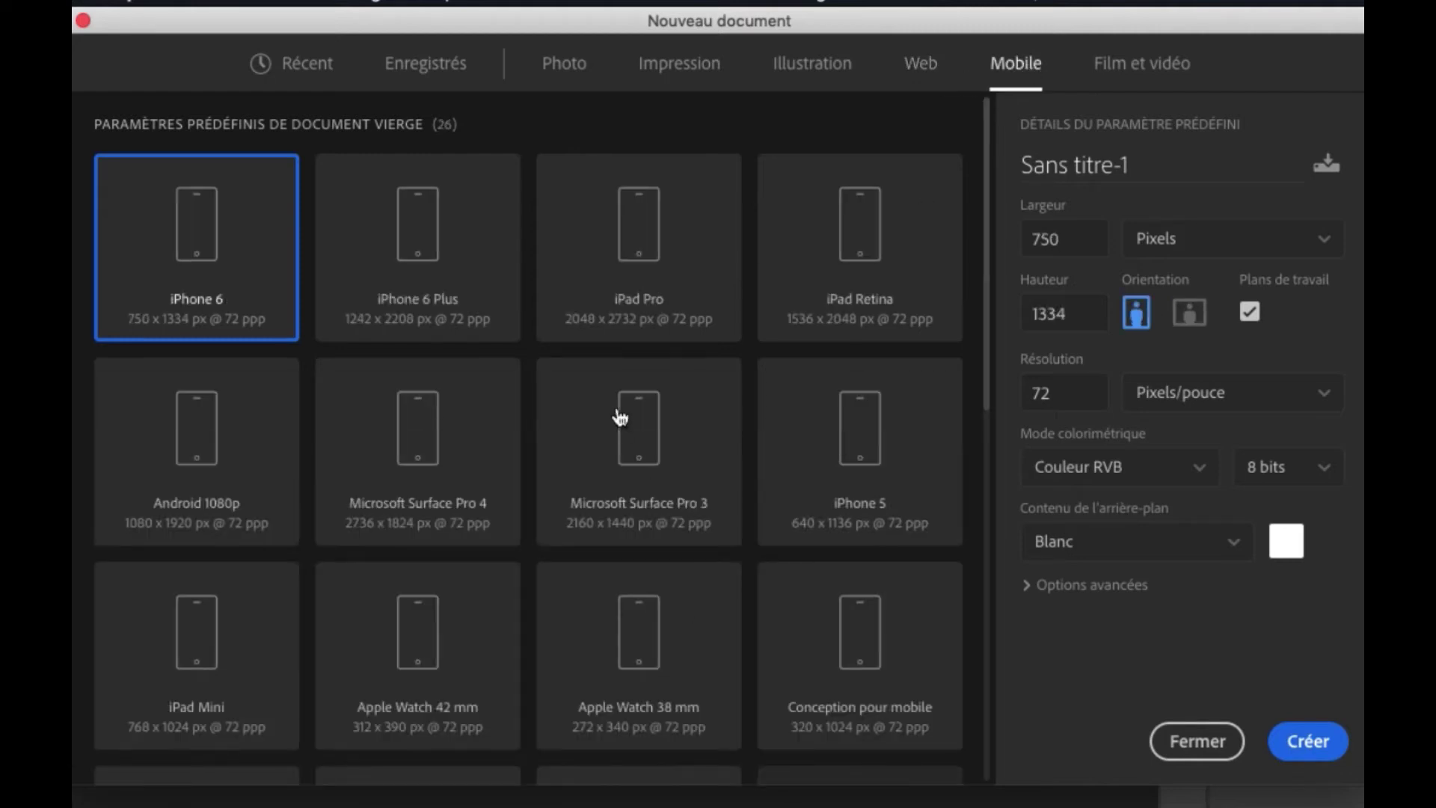
{"action": "scroll", "coordinate": [619, 411], "scroll_direction": "down", "scroll_amount": 10}
{"action": "scroll", "coordinate": [619, 411], "scroll_direction": "down", "scroll_amount": 2}
{"action": "scroll", "coordinate": [619, 410], "scroll_direction": "up", "scroll_amount": 15}
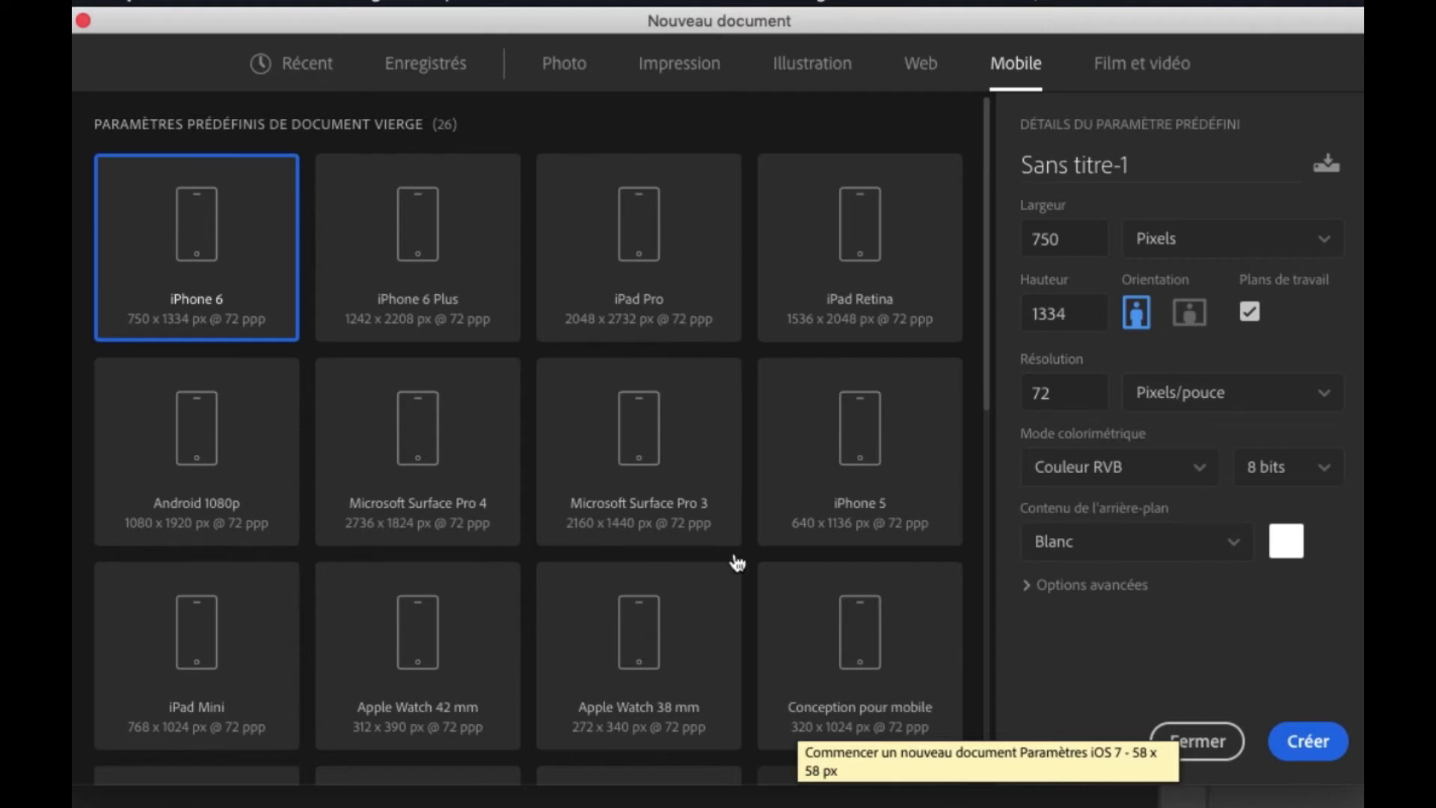
{"action": "scroll", "coordinate": [738, 563], "scroll_direction": "down", "scroll_amount": 7}
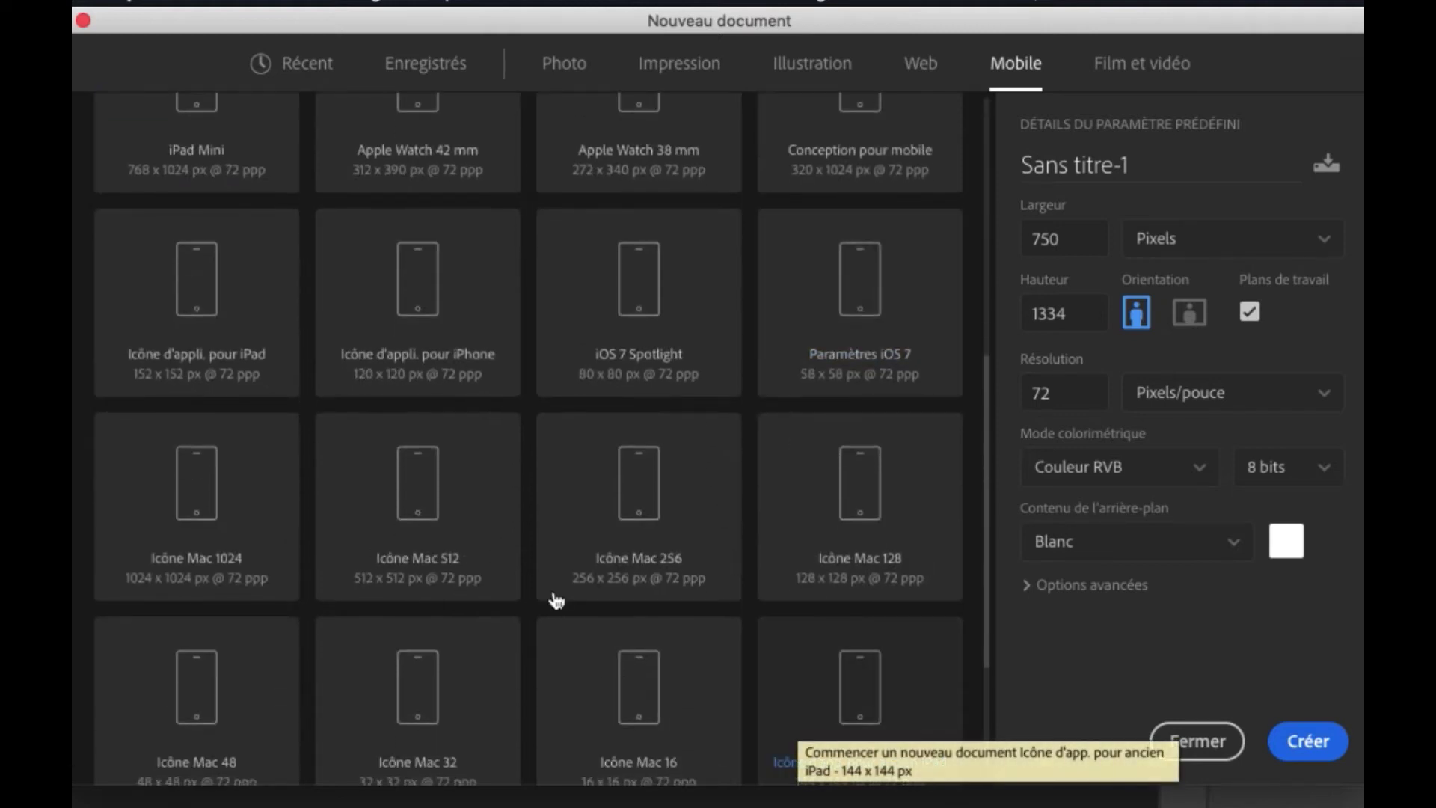
{"action": "scroll", "coordinate": [553, 598], "scroll_direction": "down", "scroll_amount": 1}
{"action": "scroll", "coordinate": [553, 598], "scroll_direction": "up", "scroll_amount": 3}
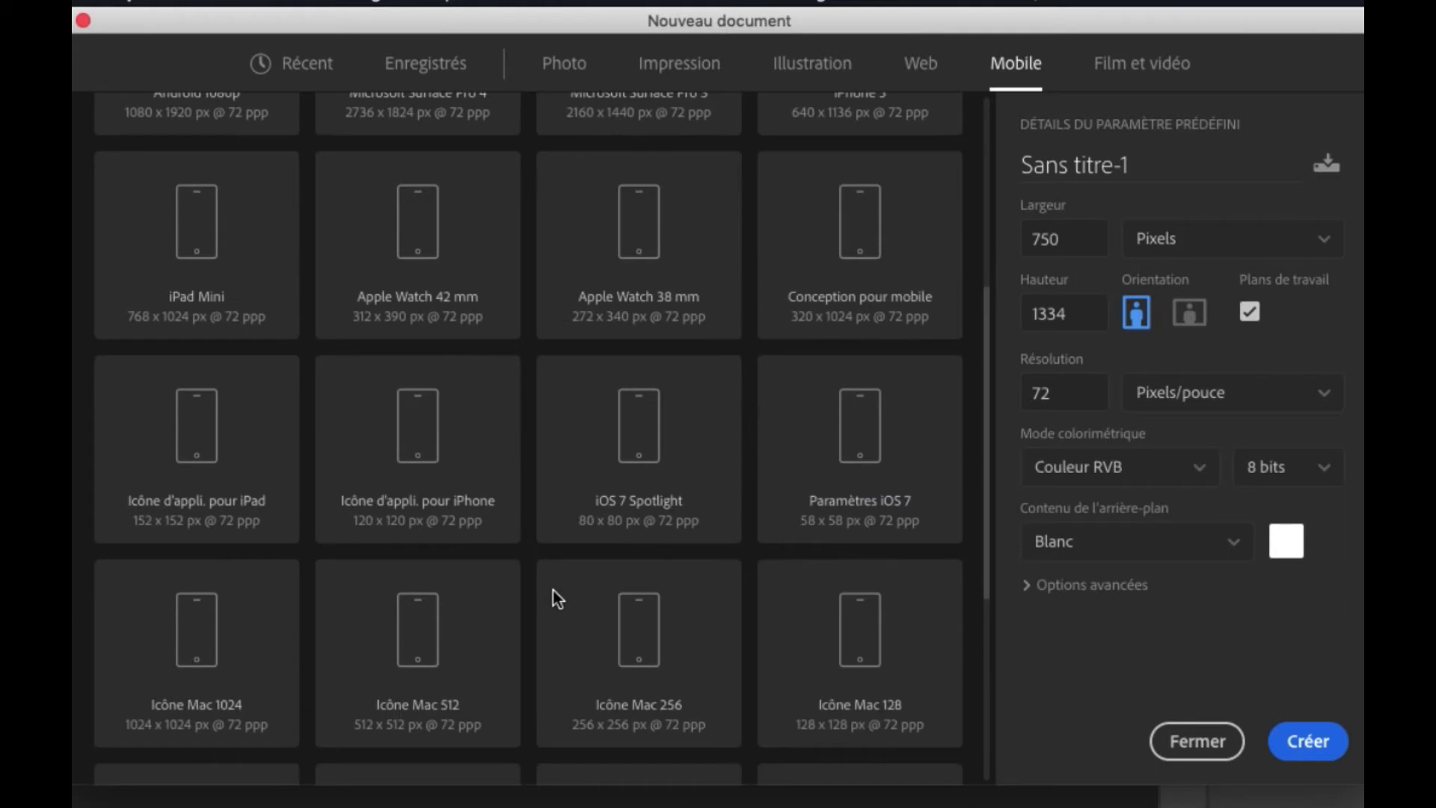
{"action": "scroll", "coordinate": [553, 598], "scroll_direction": "up", "scroll_amount": 5}
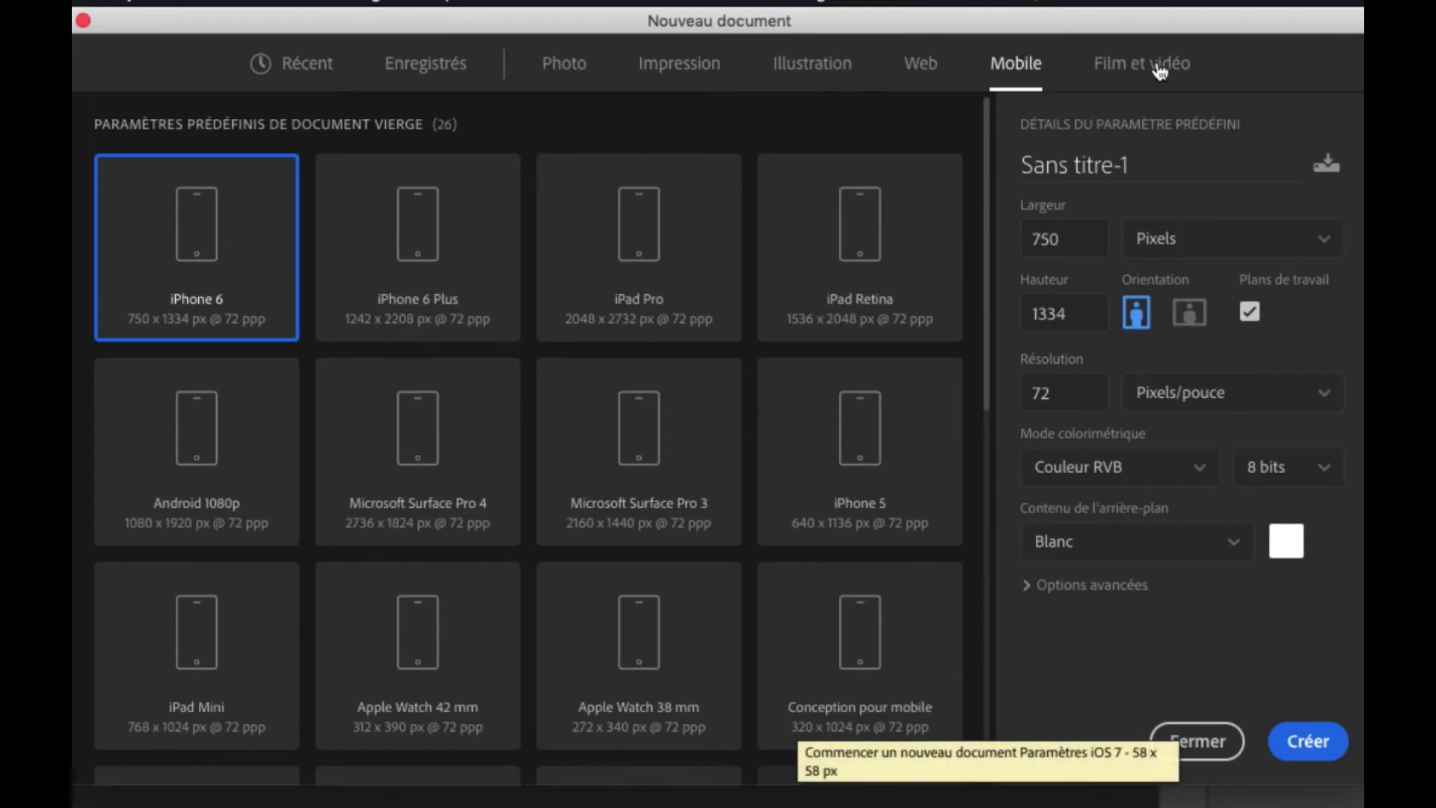
Step: Show the Film et vidéo presets and scroll through them
{"action": "left_click", "coordinate": [1159, 65]}
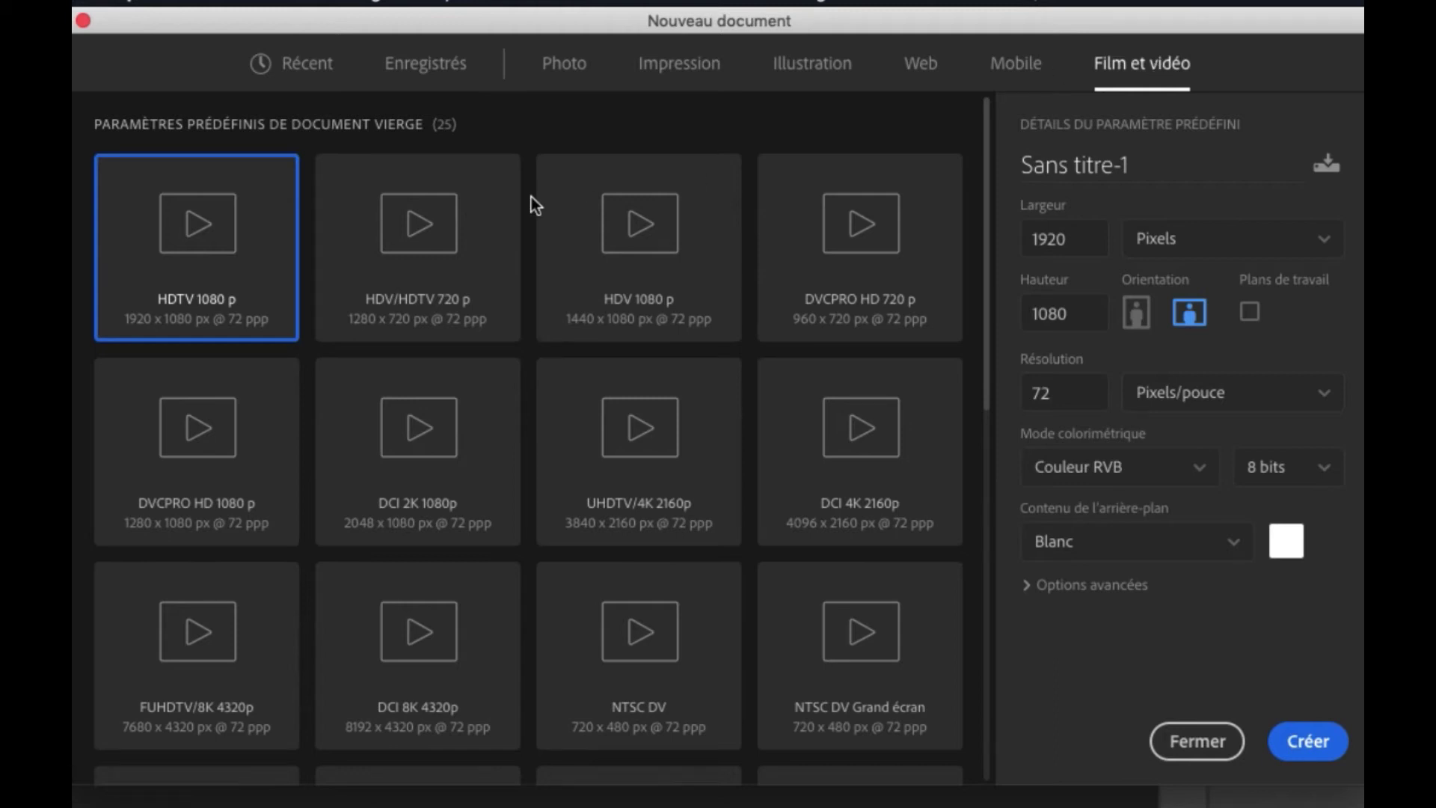
{"action": "scroll", "coordinate": [673, 505], "scroll_direction": "down", "scroll_amount": 5}
{"action": "scroll", "coordinate": [677, 507], "scroll_direction": "up", "scroll_amount": 4}
{"action": "scroll", "coordinate": [677, 507], "scroll_direction": "down", "scroll_amount": 5}
{"action": "scroll", "coordinate": [677, 508], "scroll_direction": "up", "scroll_amount": 6}
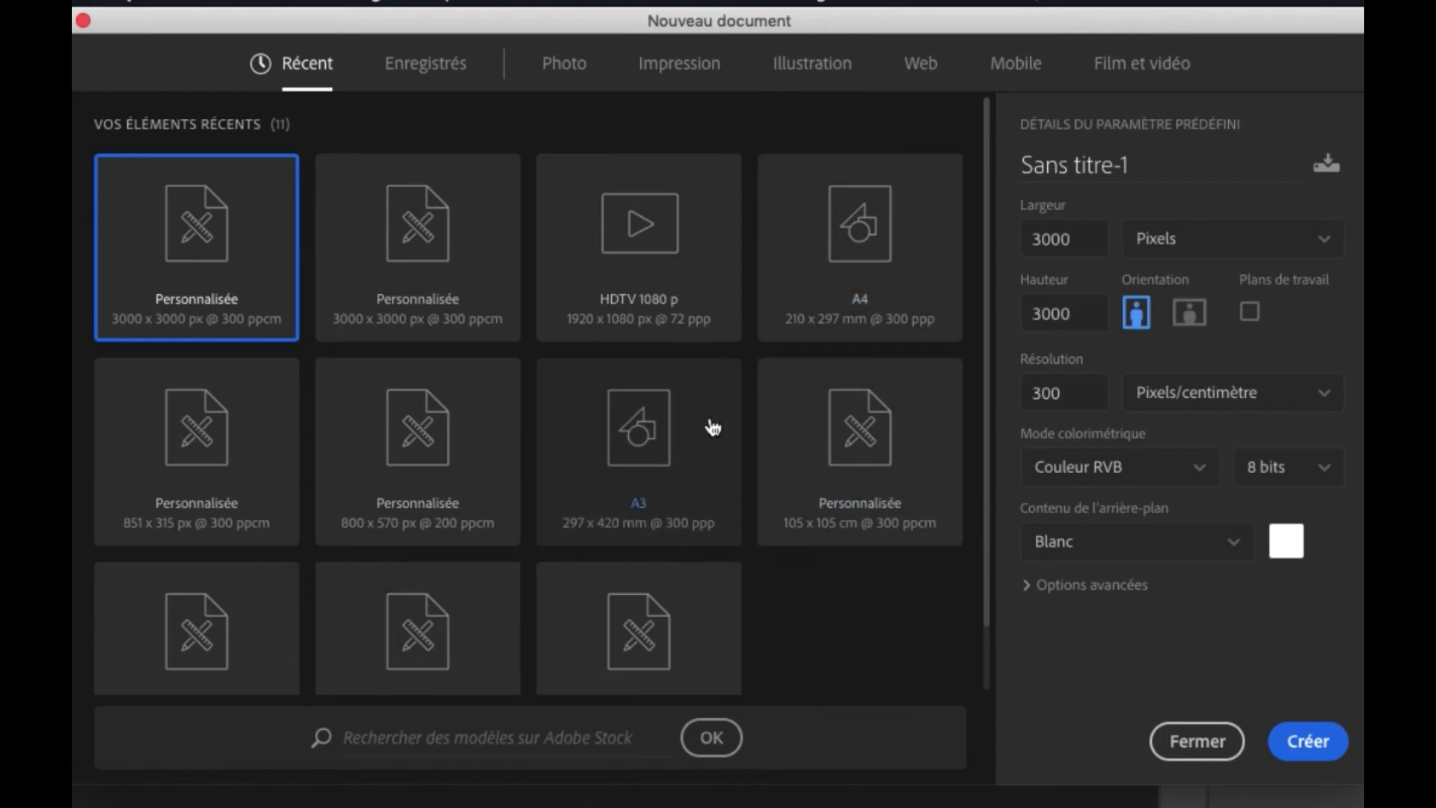
Step: Set Mode colorimétrique to Niveaux de gris with a Blanc background, and create the document
{"action": "left_click", "coordinate": [1240, 549]}
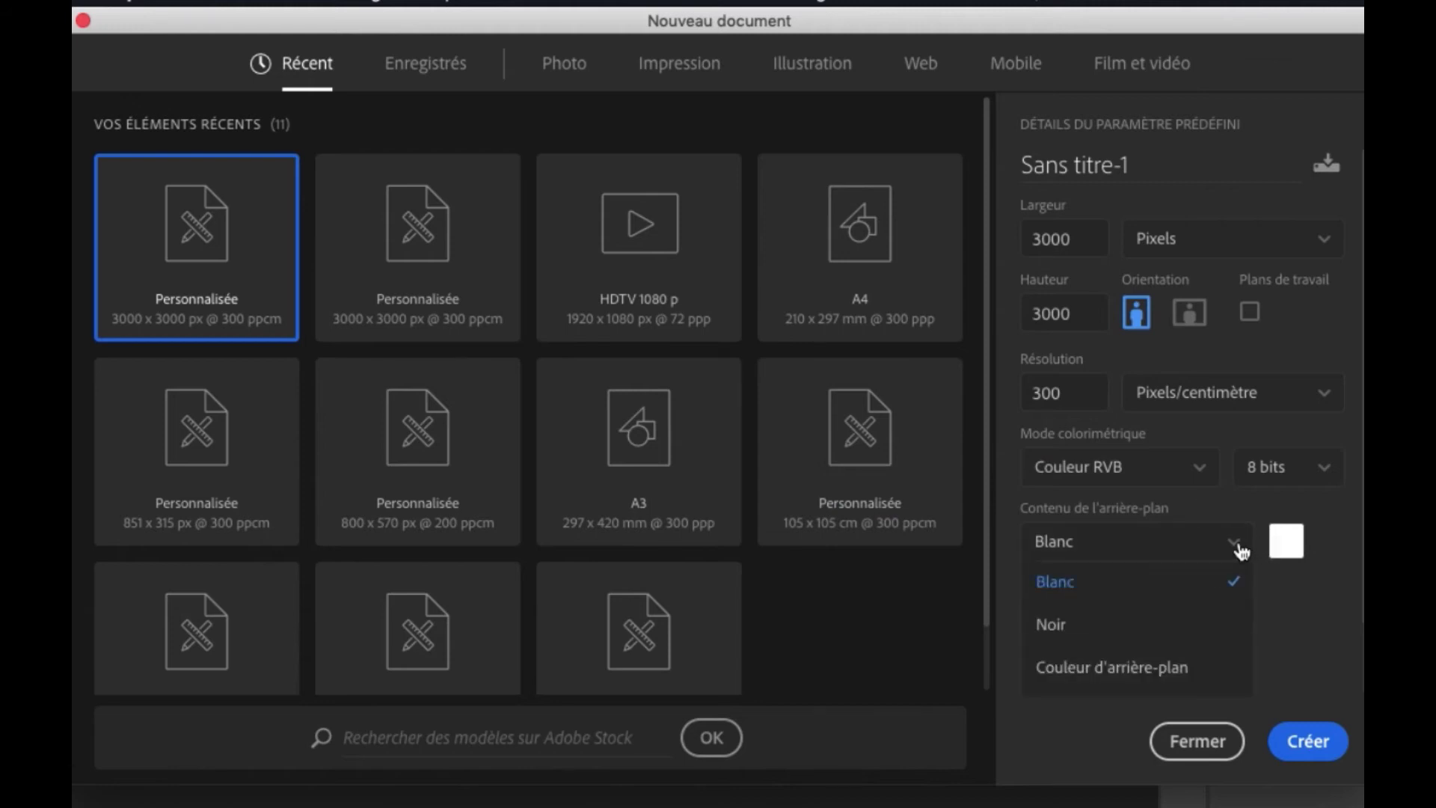
{"action": "left_click", "coordinate": [1199, 470]}
{"action": "left_click", "coordinate": [1199, 472]}
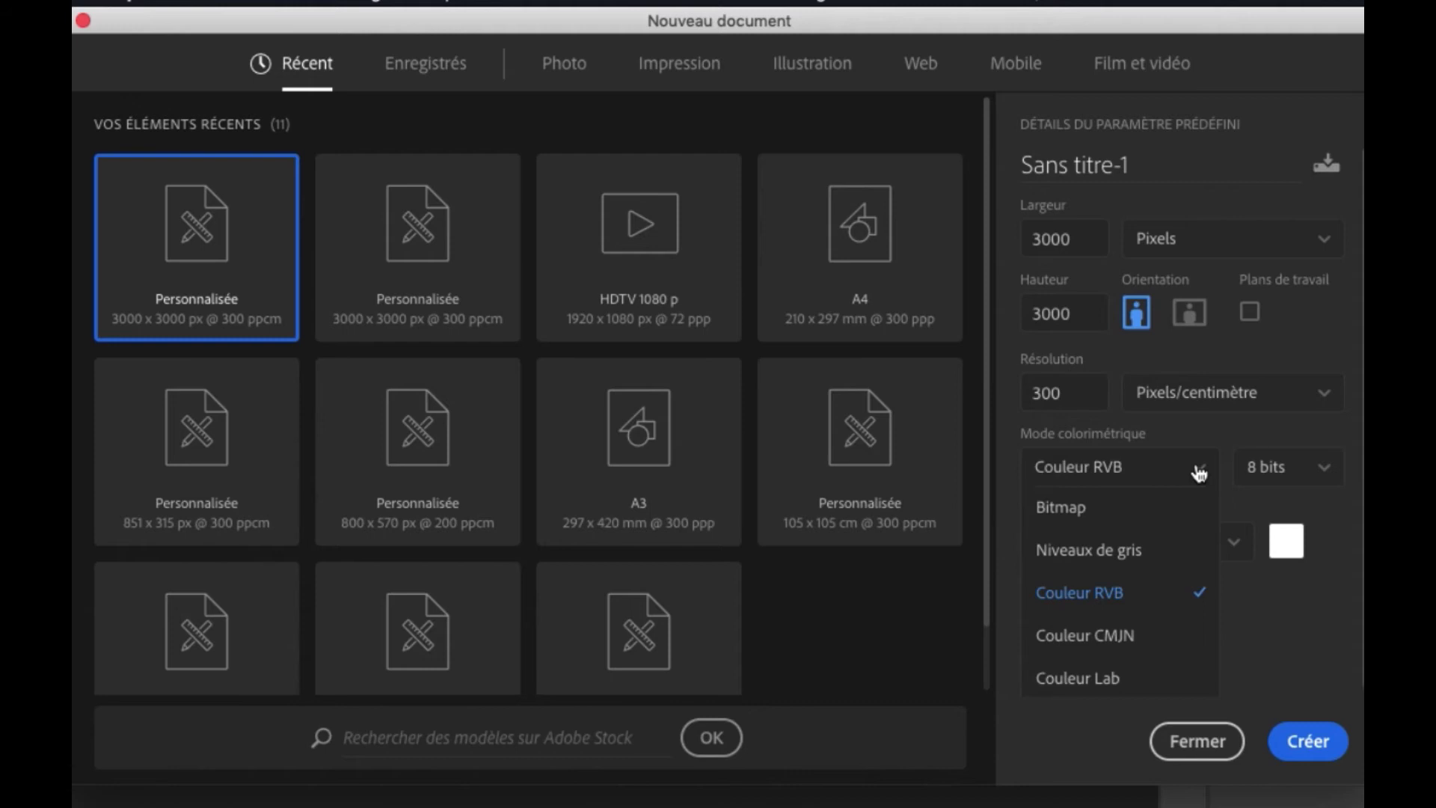
{"action": "left_click", "coordinate": [1115, 557]}
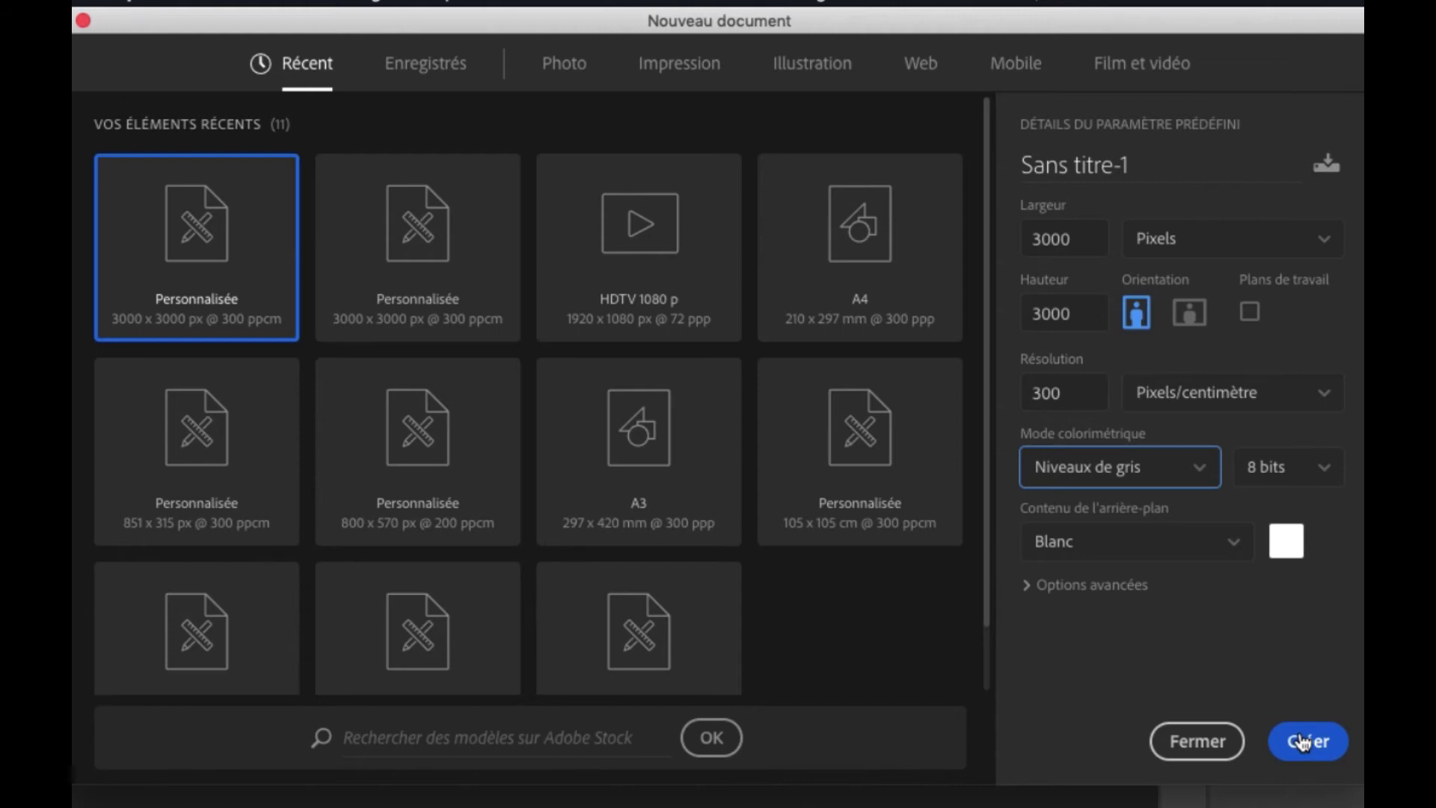
{"action": "left_click", "coordinate": [1303, 742]}
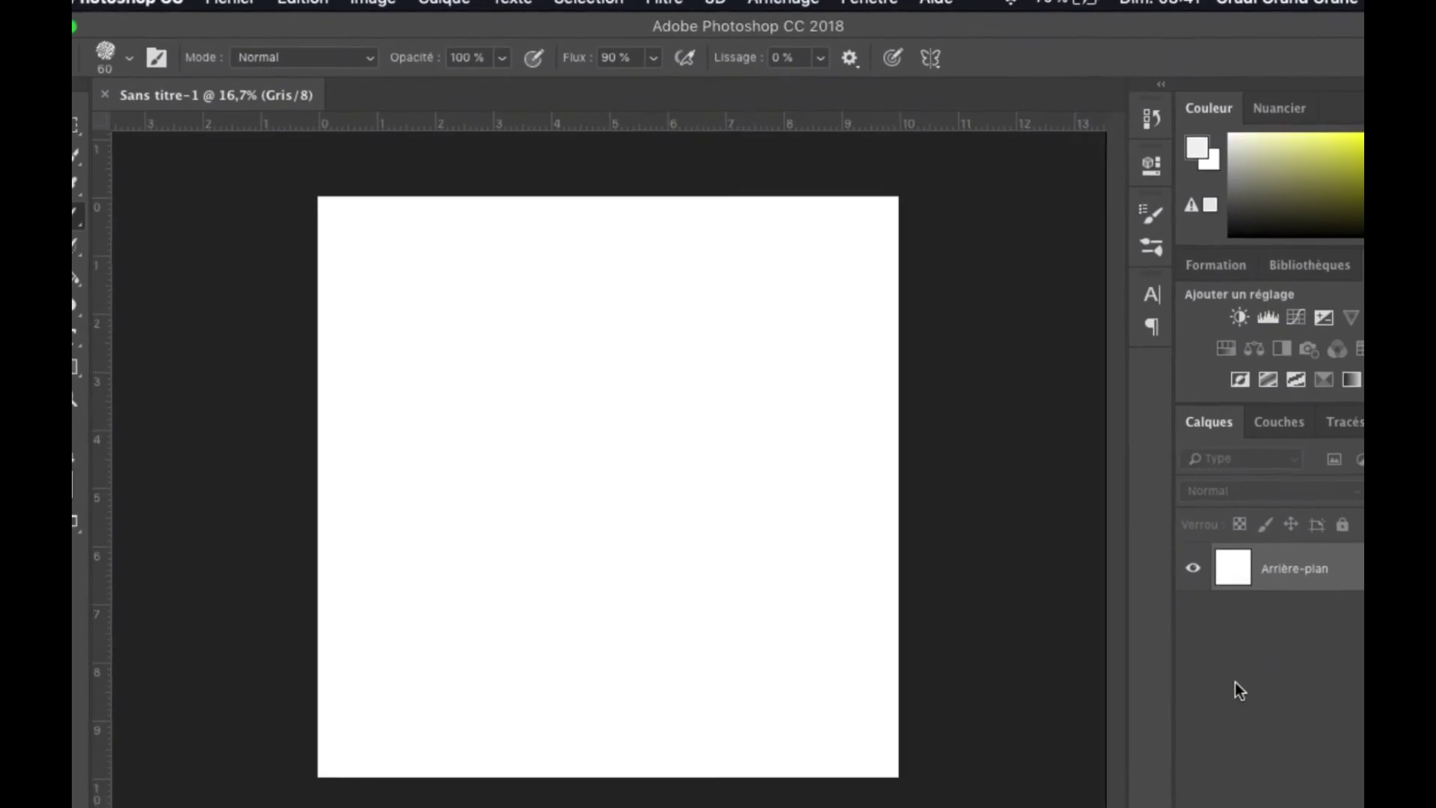
Step: Pick pure yellow and paint a looping scribble at the upper left
{"action": "left_click", "coordinate": [83, 436]}
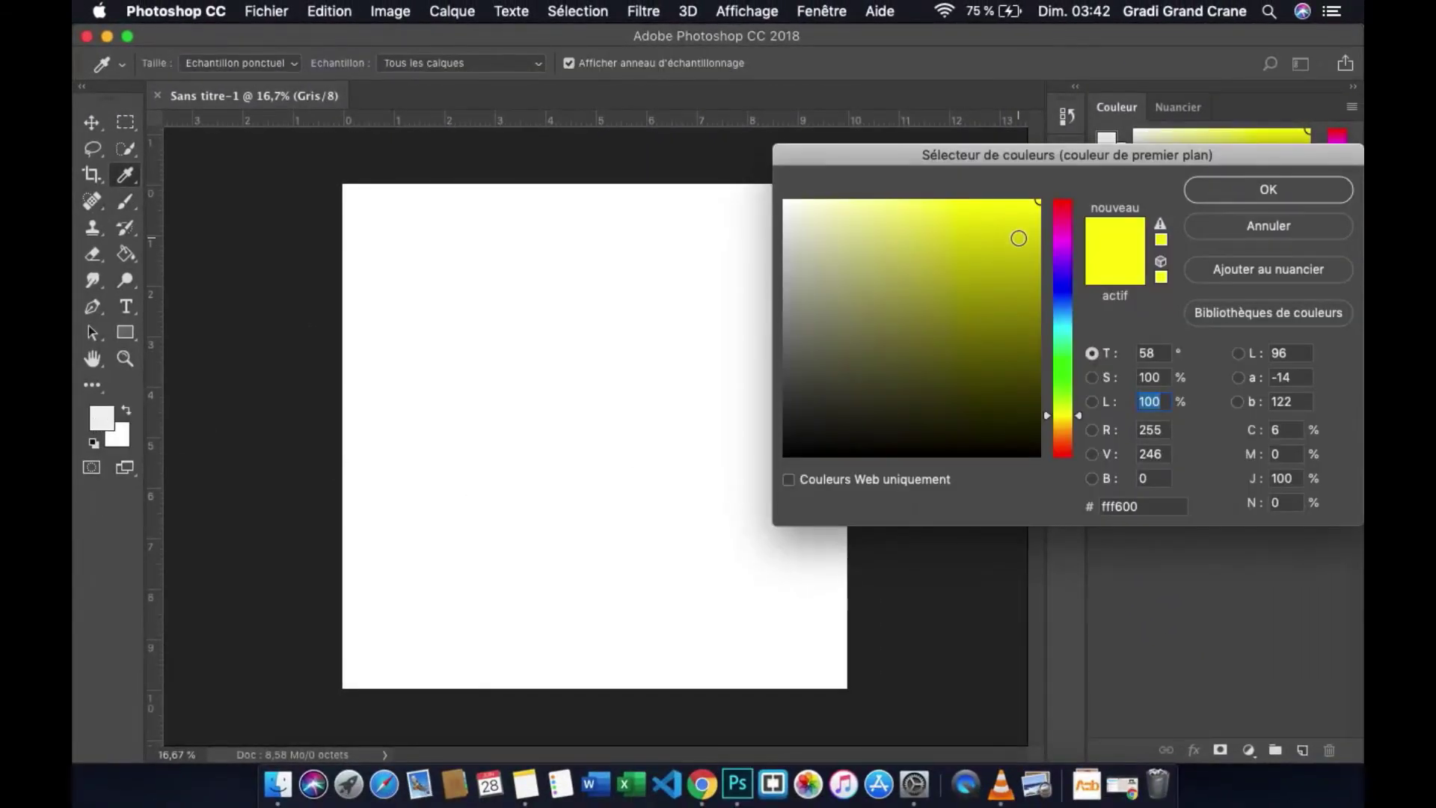
{"action": "left_click", "coordinate": [1018, 239]}
{"action": "left_click", "coordinate": [1037, 202]}
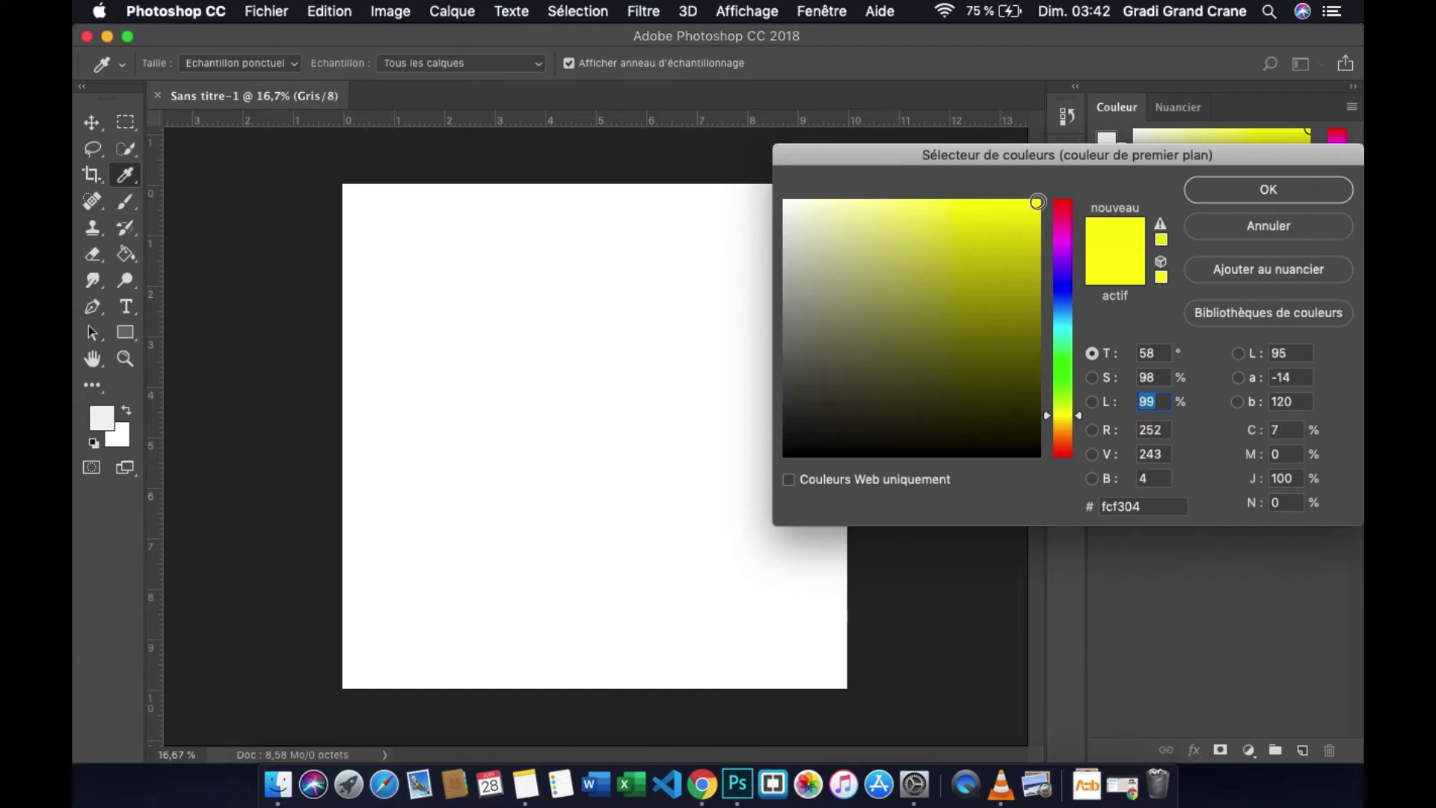
{"action": "left_click", "coordinate": [1241, 210]}
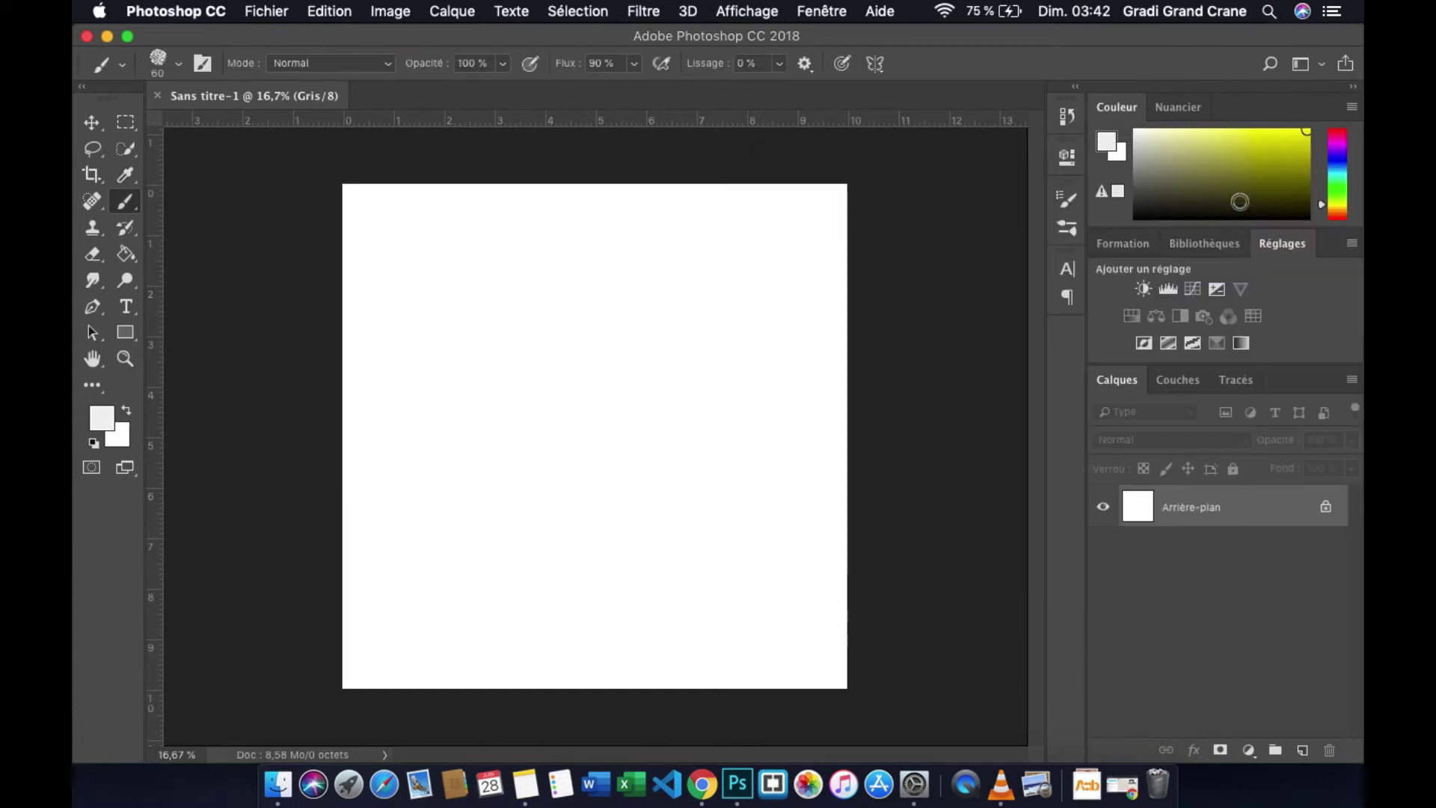
{"action": "mouse_move", "coordinate": [611, 256]}
{"action": "left_mouse_down"}
{"action": "mouse_move", "coordinate": [642, 400]}
{"action": "mouse_move", "coordinate": [532, 298]}
{"action": "mouse_move", "coordinate": [584, 292]}
{"action": "mouse_move", "coordinate": [446, 446]}
{"action": "mouse_move", "coordinate": [568, 433]}
{"action": "mouse_move", "coordinate": [584, 283]}
{"action": "mouse_move", "coordinate": [410, 410]}
{"action": "mouse_move", "coordinate": [558, 433]}
{"action": "mouse_move", "coordinate": [455, 343]}
{"action": "mouse_move", "coordinate": [380, 339]}
{"action": "mouse_move", "coordinate": [374, 304]}
{"action": "mouse_move", "coordinate": [423, 285]}
{"action": "mouse_move", "coordinate": [416, 326]}
{"action": "mouse_move", "coordinate": [544, 273]}
{"action": "left_mouse_up"}
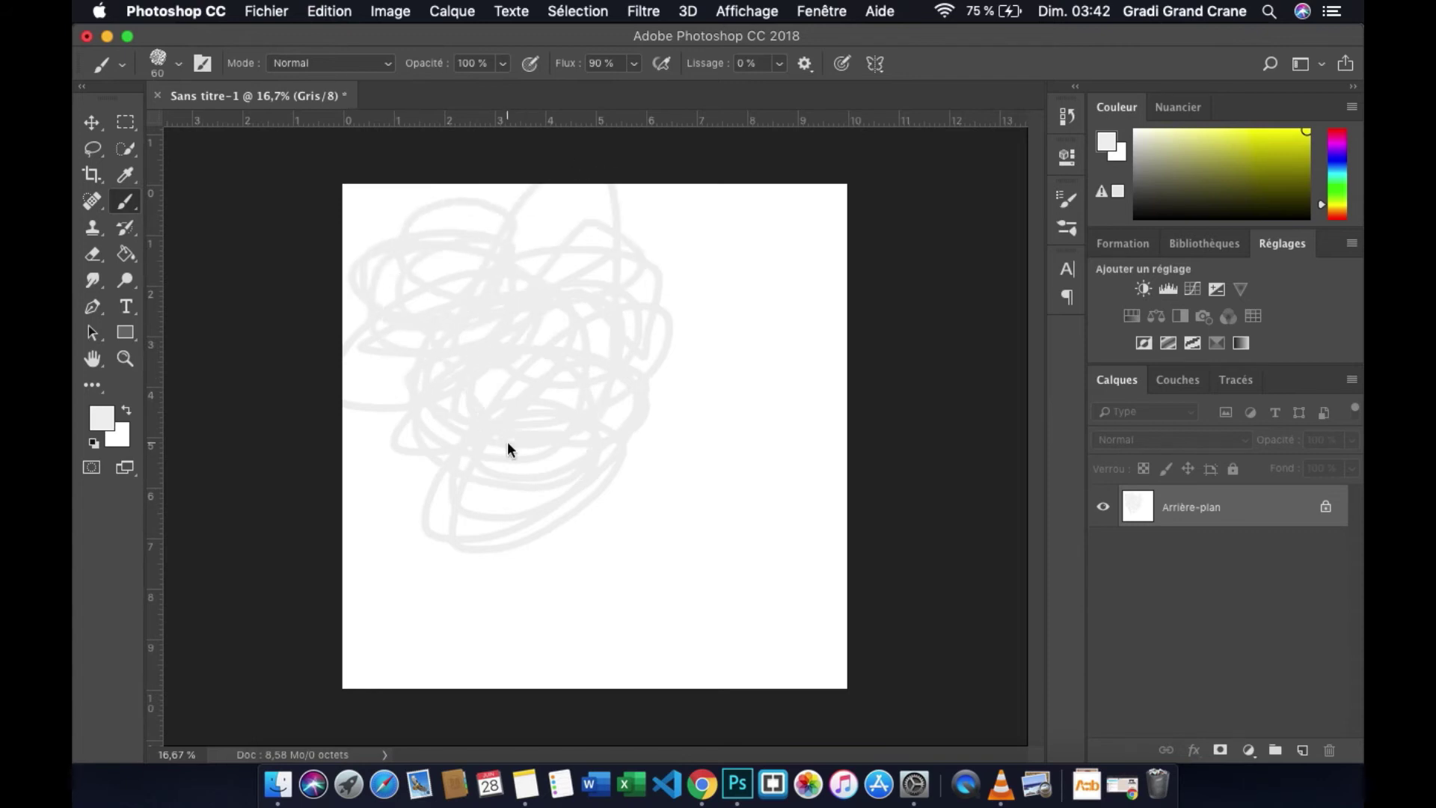
Step: Pick deep navy blue and paint a dark looping stroke over the scribble
{"action": "left_click", "coordinate": [102, 417]}
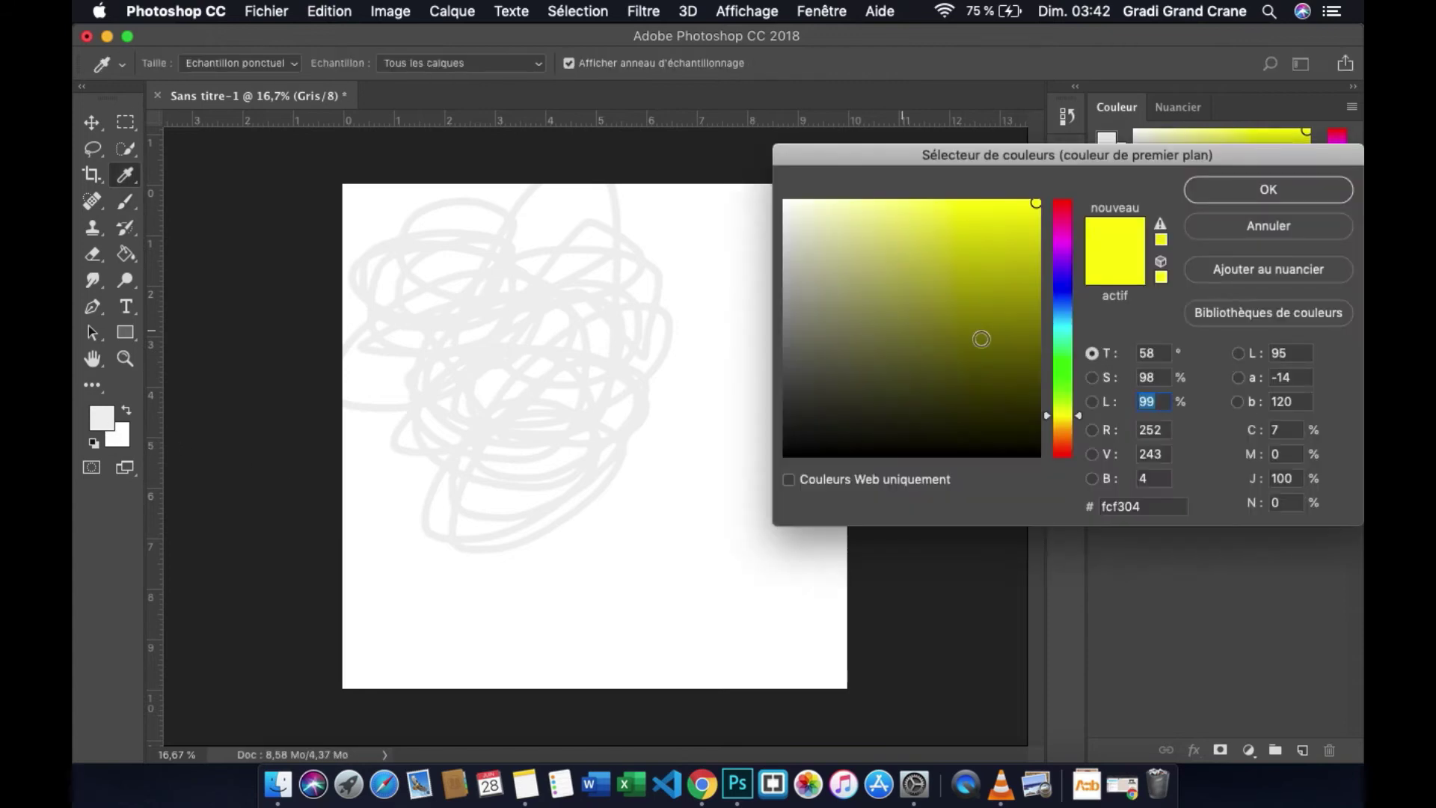
{"action": "left_click", "coordinate": [1068, 287]}
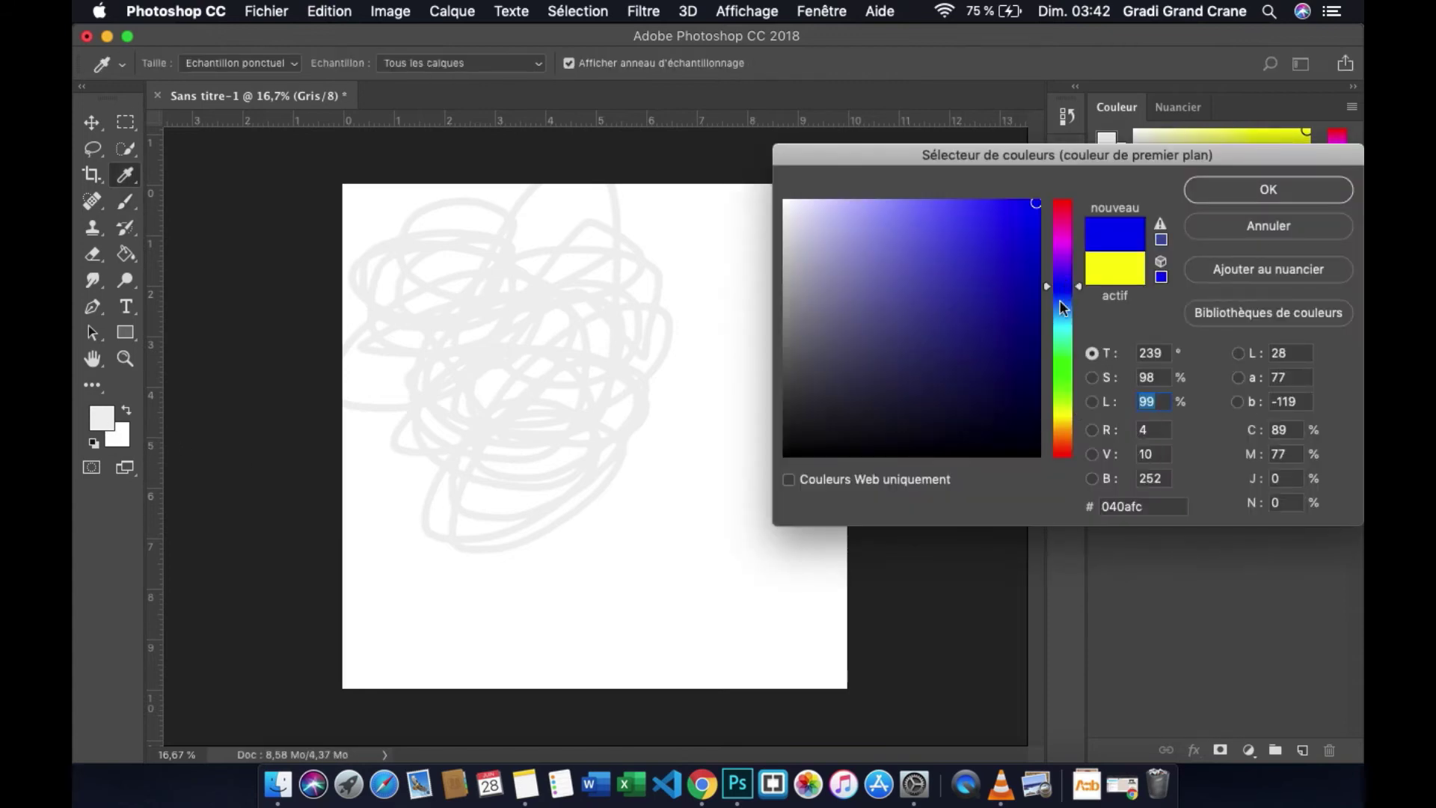
{"action": "left_click", "coordinate": [1028, 311]}
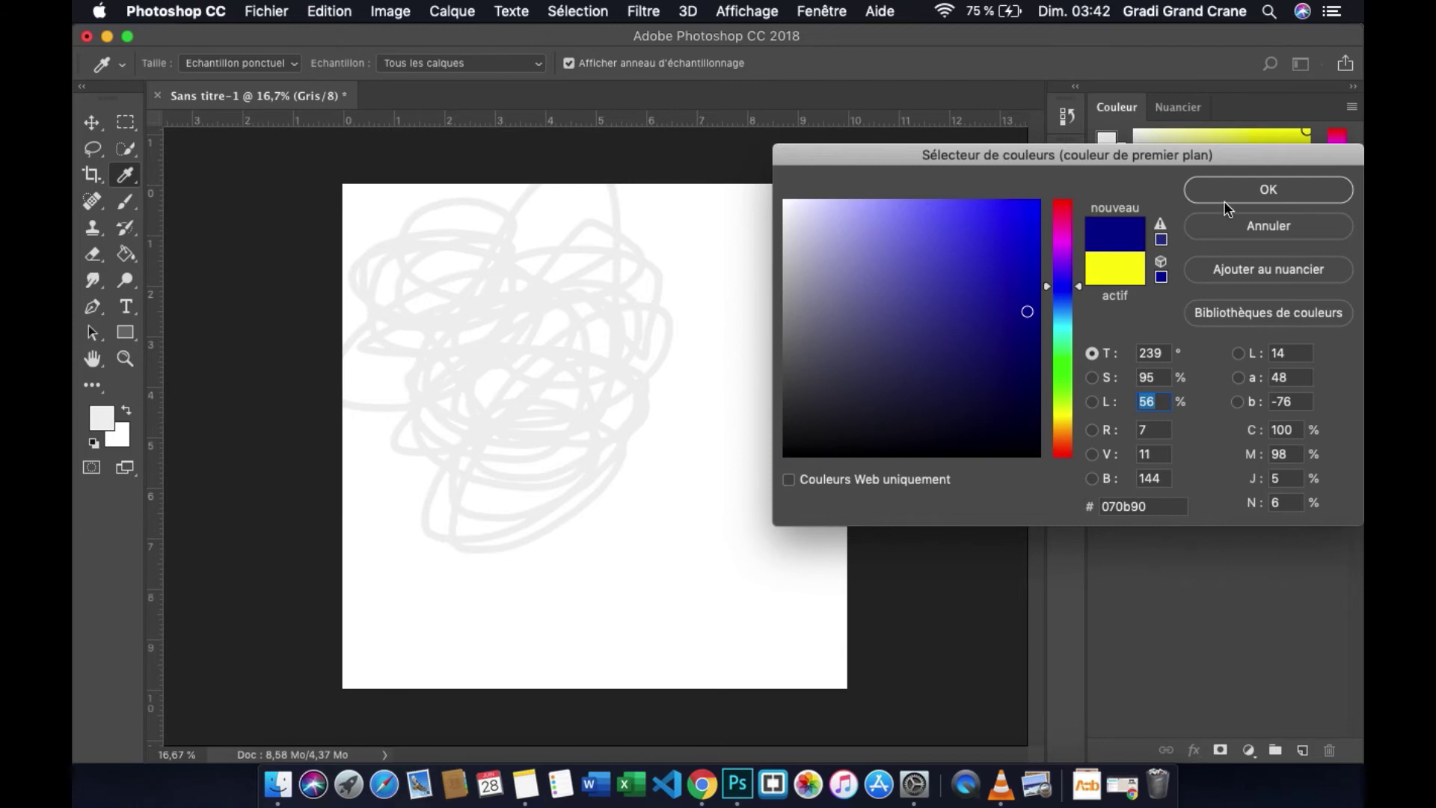
{"action": "left_click", "coordinate": [1225, 199]}
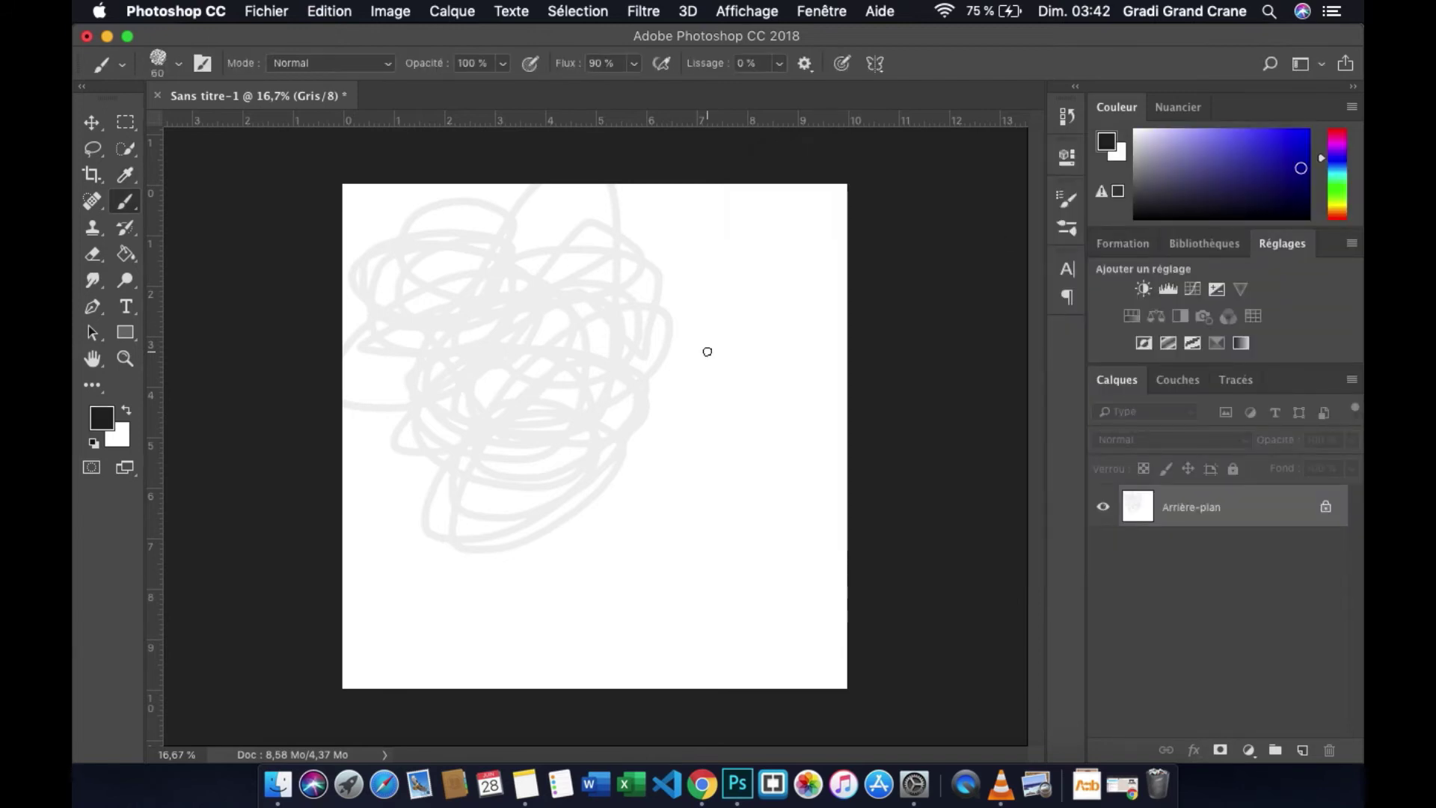
{"action": "mouse_move", "coordinate": [657, 330]}
{"action": "left_mouse_down"}
{"action": "mouse_move", "coordinate": [673, 443]}
{"action": "mouse_move", "coordinate": [735, 442]}
{"action": "mouse_move", "coordinate": [618, 454]}
{"action": "mouse_move", "coordinate": [578, 417]}
{"action": "left_mouse_up"}
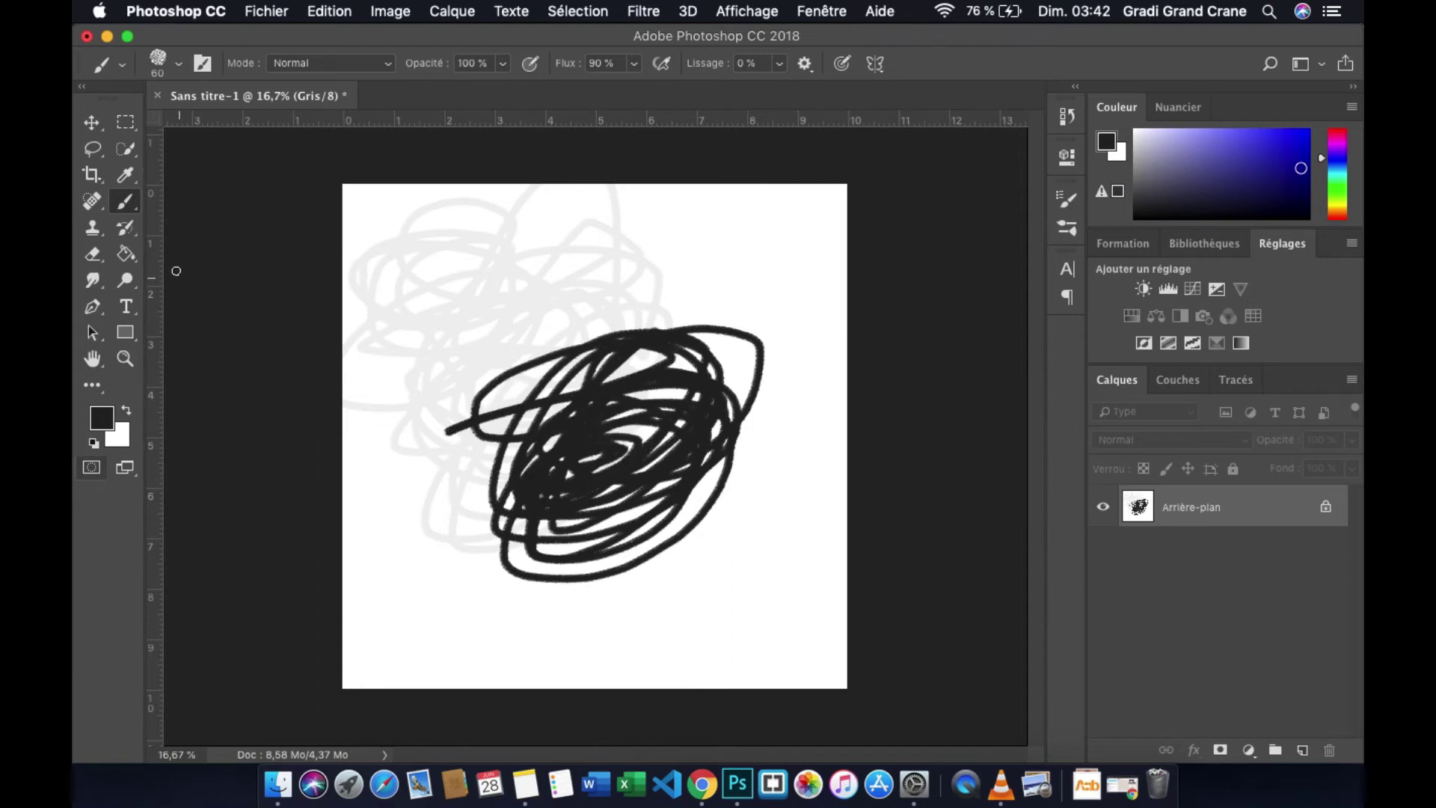
Step: Pick dark red and scribble across the upper canvas, appearing dark grey
{"action": "left_click", "coordinate": [102, 417]}
{"action": "mouse_move", "coordinate": [1074, 286]}
{"action": "left_mouse_down"}
{"action": "mouse_move", "coordinate": [1077, 402]}
{"action": "mouse_move", "coordinate": [1074, 196]}
{"action": "mouse_move", "coordinate": [1039, 300]}
{"action": "left_mouse_up"}
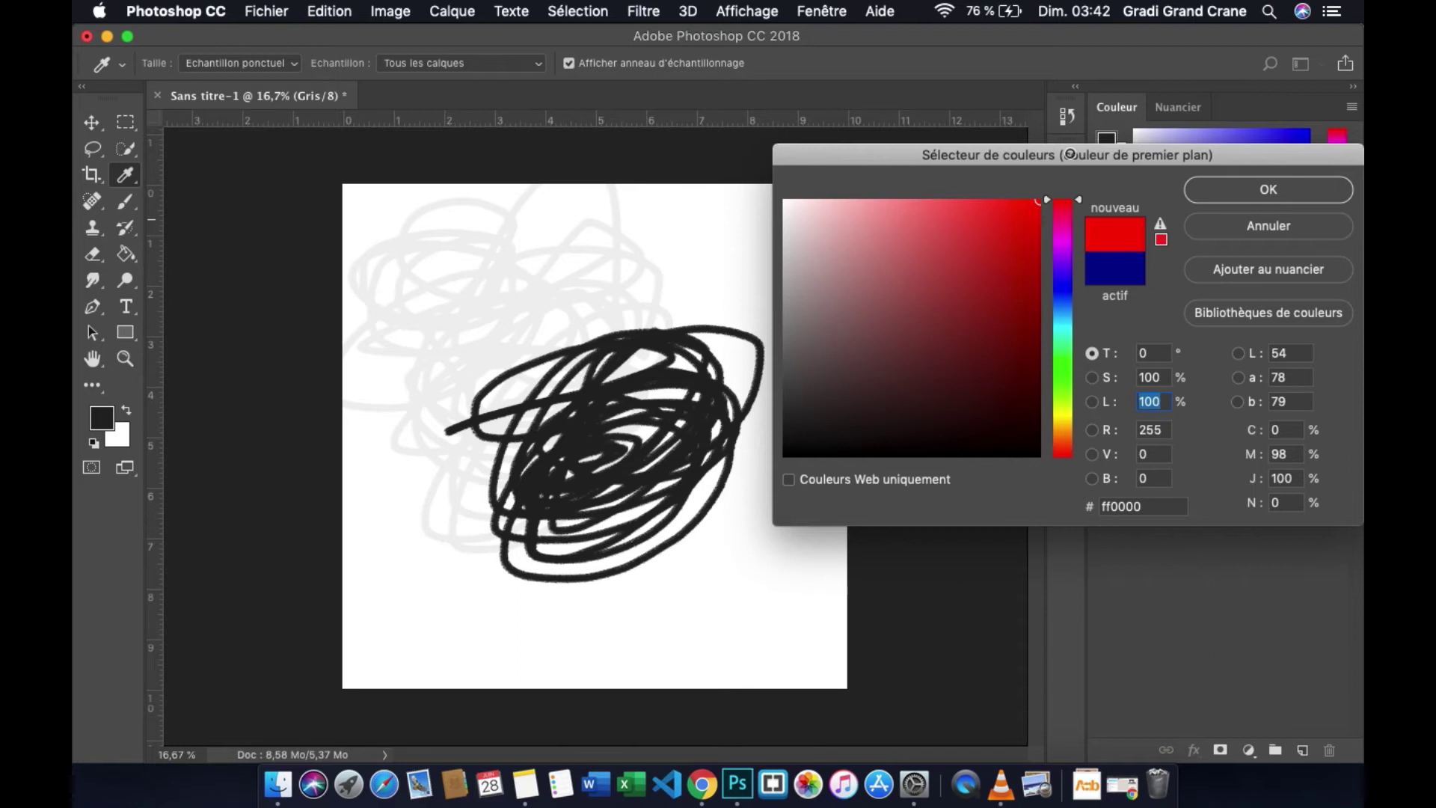
{"action": "left_click", "coordinate": [1247, 195]}
{"action": "mouse_move", "coordinate": [748, 224]}
{"action": "left_mouse_down"}
{"action": "mouse_move", "coordinate": [516, 391]}
{"action": "mouse_move", "coordinate": [516, 437]}
{"action": "left_mouse_up"}
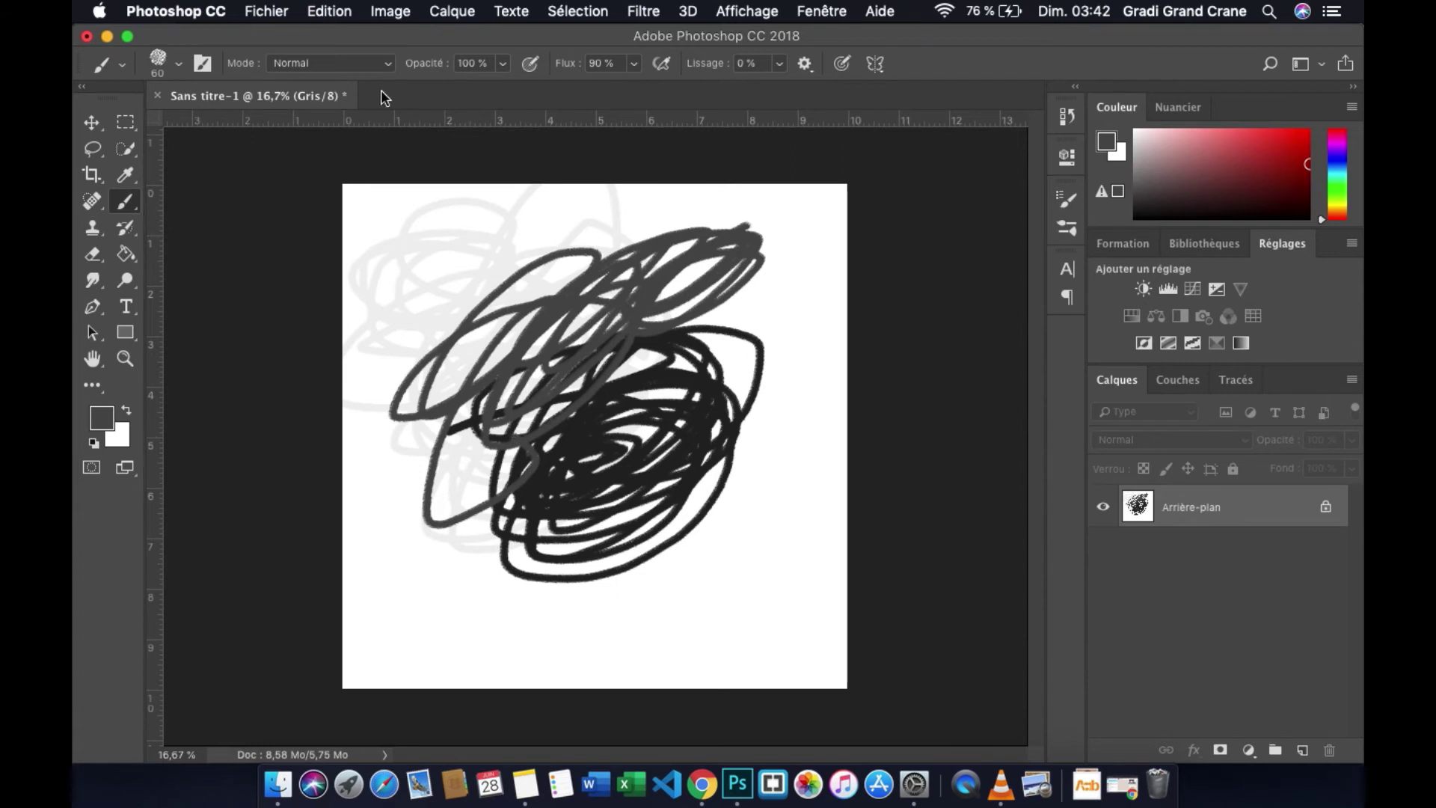
Step: Close the greyscale document without saving and start a new document
{"action": "left_click", "coordinate": [158, 96]}
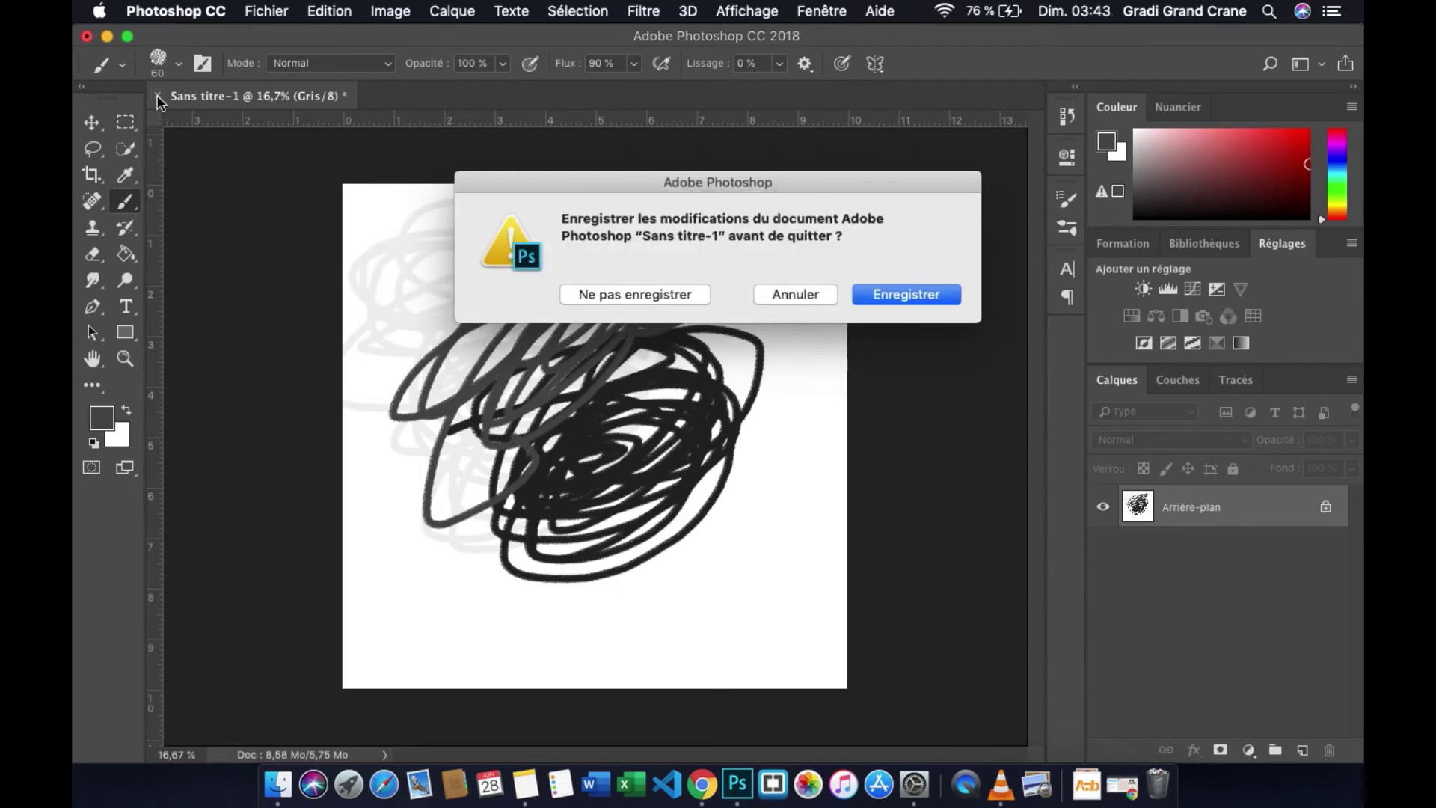
{"action": "left_click", "coordinate": [643, 294]}
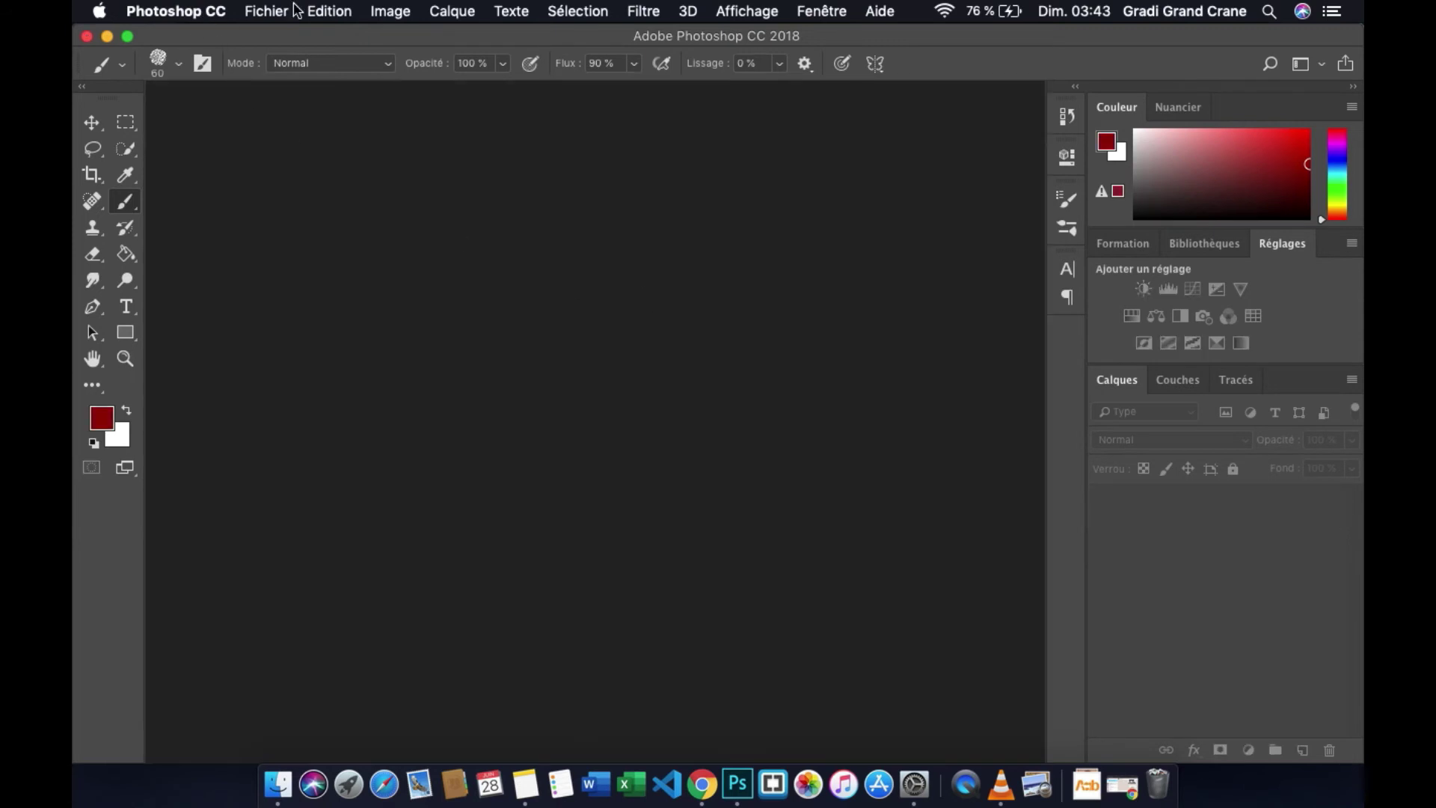
{"action": "left_click", "coordinate": [272, 14]}
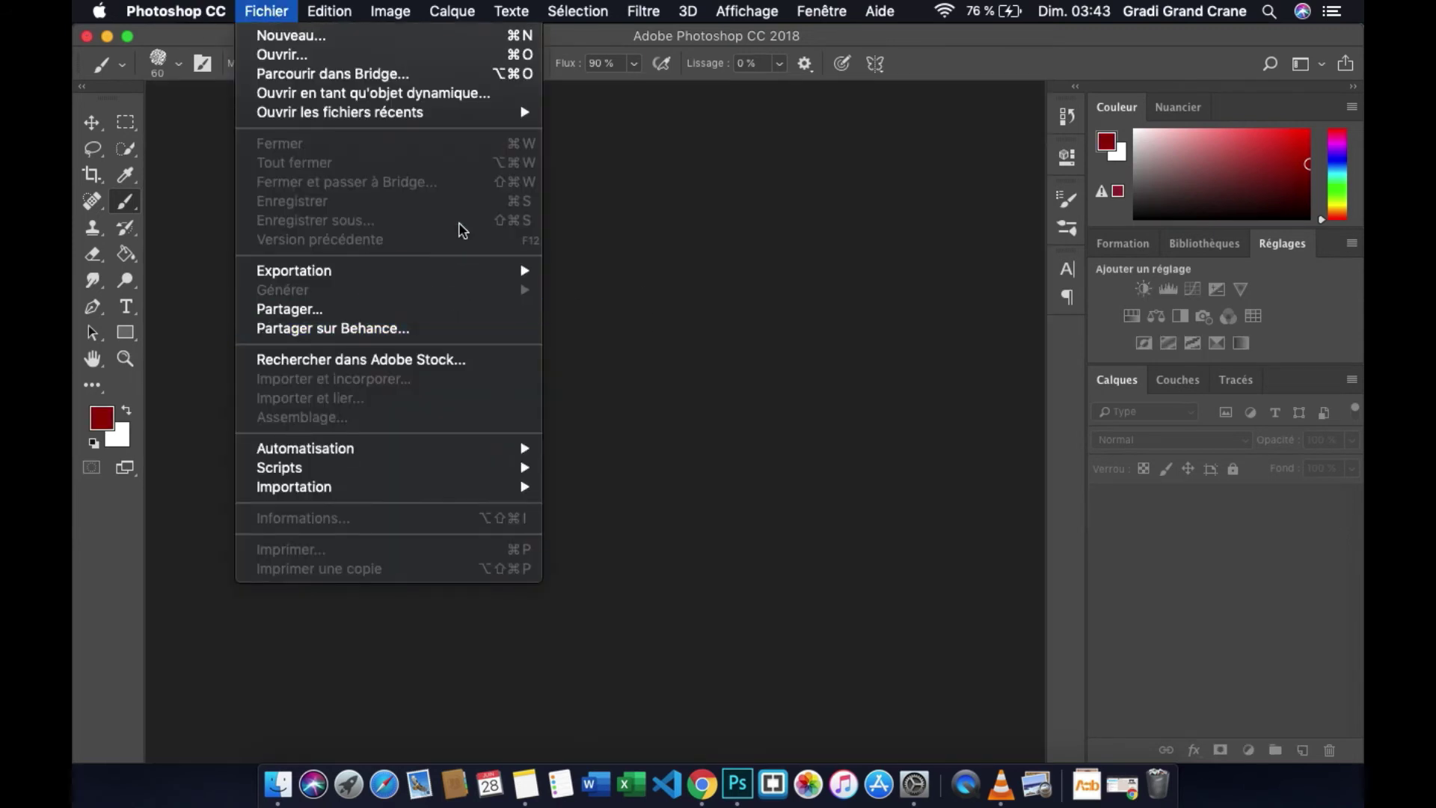
{"action": "left_click", "coordinate": [289, 38]}
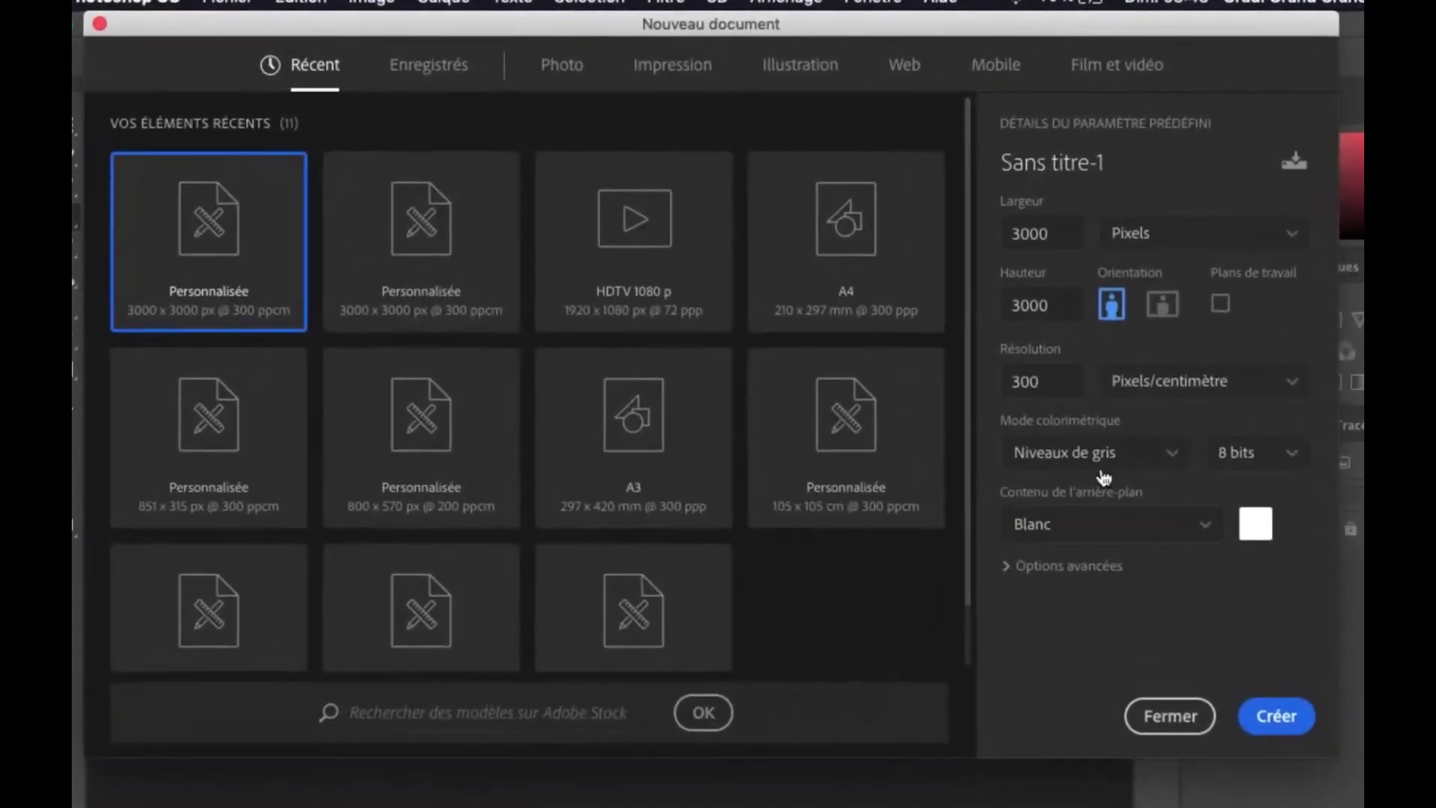
Step: Set Mode colorimétrique to Couleur RVB and create the document
{"action": "left_click", "coordinate": [1133, 477]}
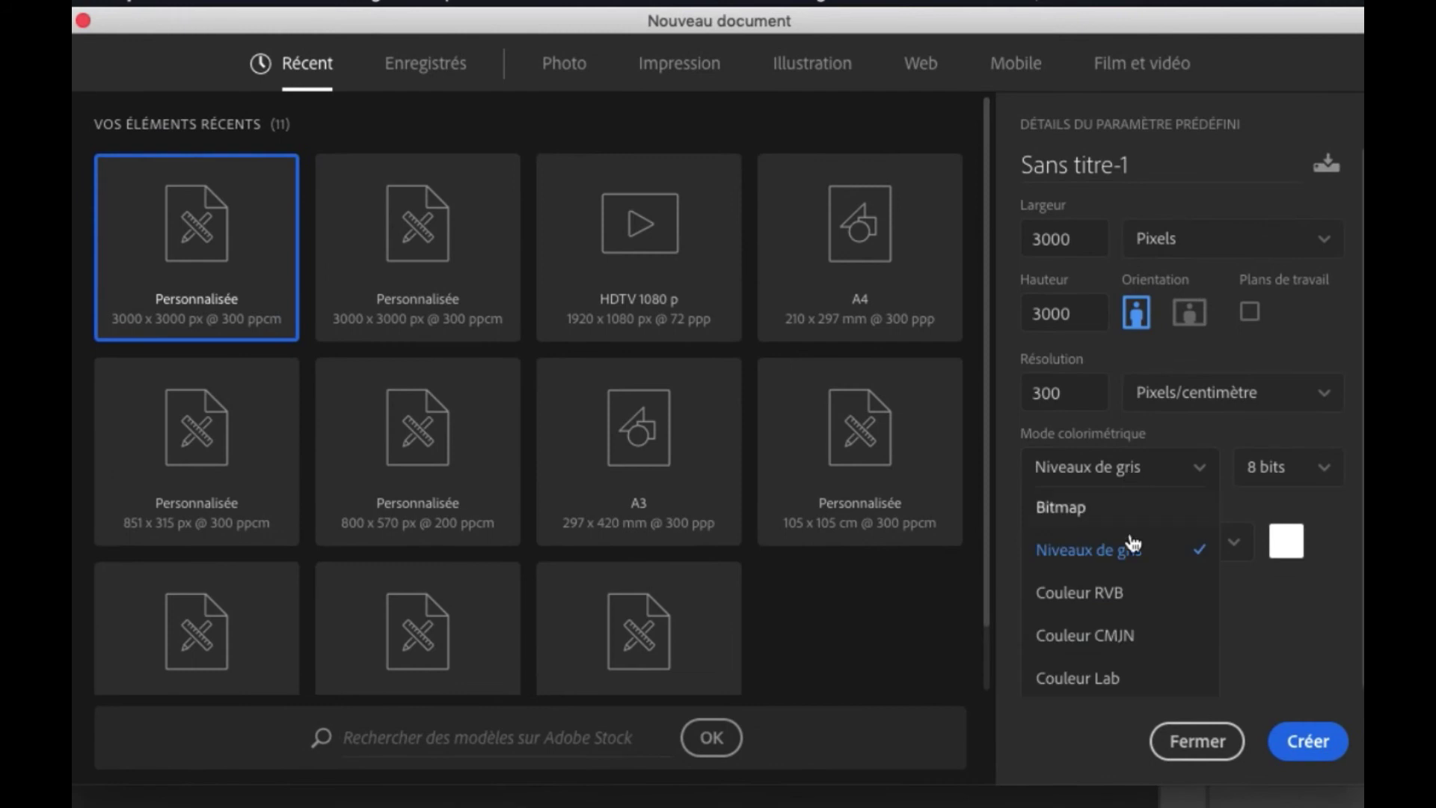
{"action": "left_click", "coordinate": [1118, 594]}
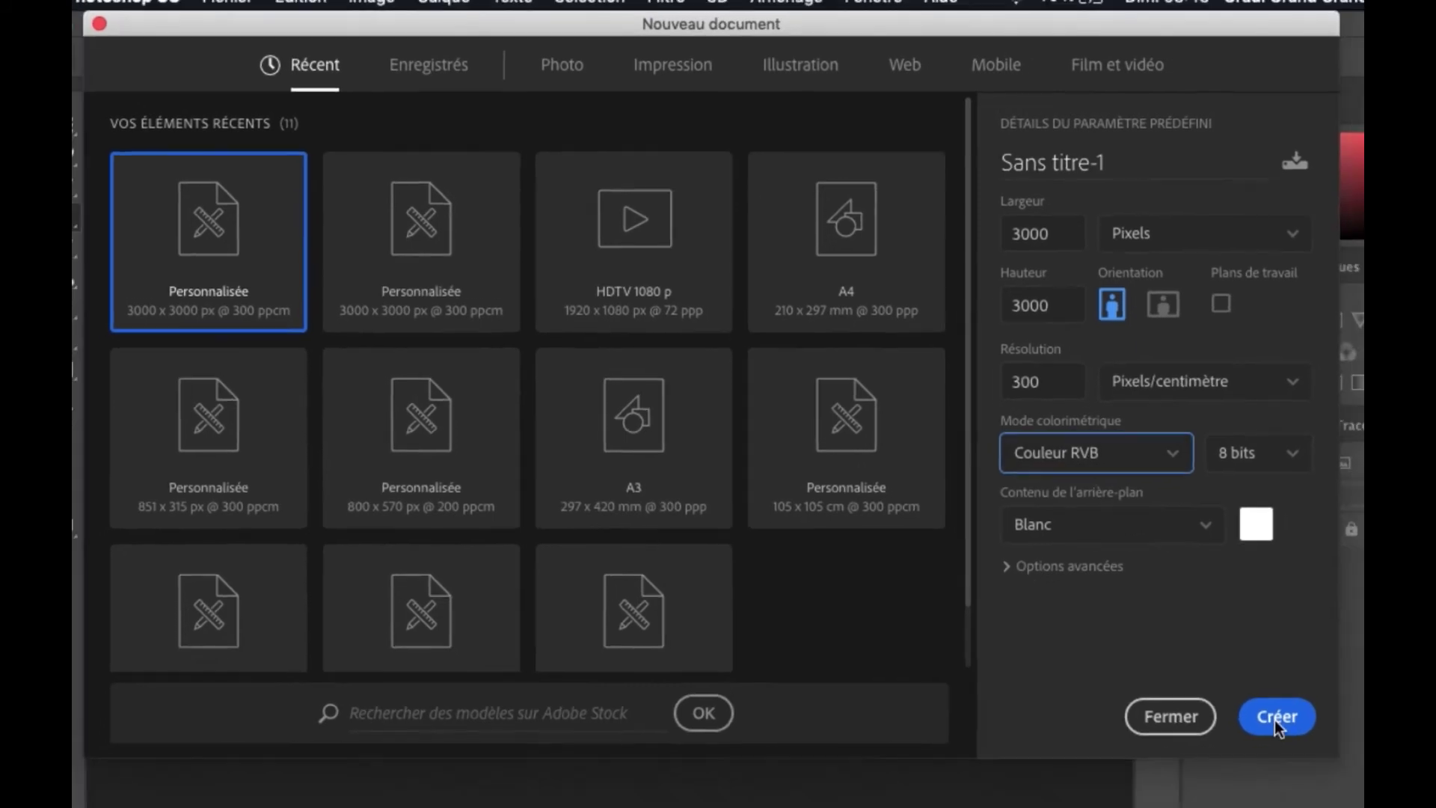
{"action": "left_click", "coordinate": [1280, 735]}
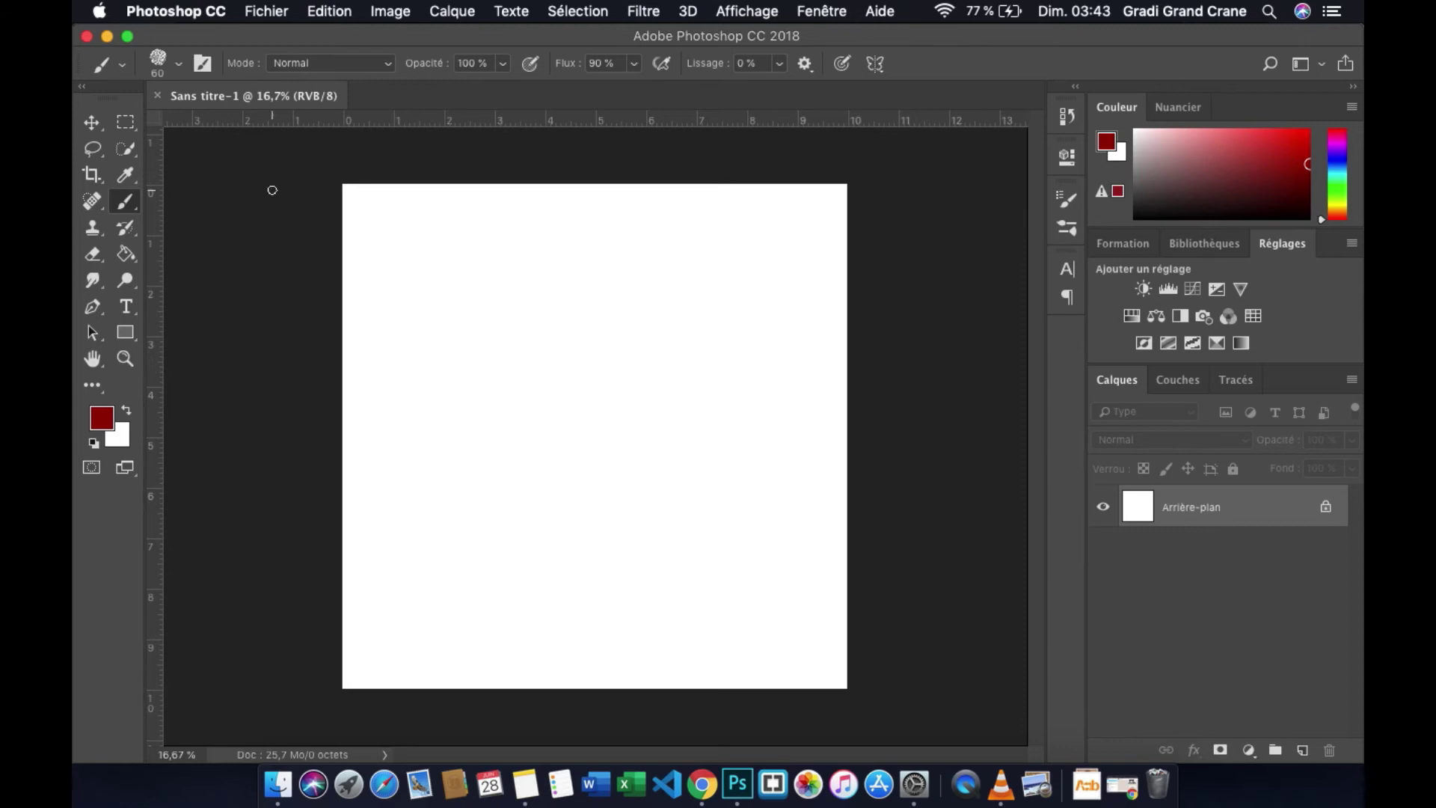
Step: Paint a red scribble in the centre, then a dark blue one at the upper left
{"action": "mouse_move", "coordinate": [670, 233]}
{"action": "left_mouse_down"}
{"action": "mouse_move", "coordinate": [548, 384]}
{"action": "mouse_move", "coordinate": [523, 449]}
{"action": "mouse_move", "coordinate": [743, 347]}
{"action": "mouse_move", "coordinate": [730, 334]}
{"action": "mouse_move", "coordinate": [551, 424]}
{"action": "mouse_move", "coordinate": [639, 402]}
{"action": "mouse_move", "coordinate": [569, 486]}
{"action": "mouse_move", "coordinate": [619, 329]}
{"action": "mouse_move", "coordinate": [591, 427]}
{"action": "left_mouse_up"}
{"action": "left_click", "coordinate": [104, 419]}
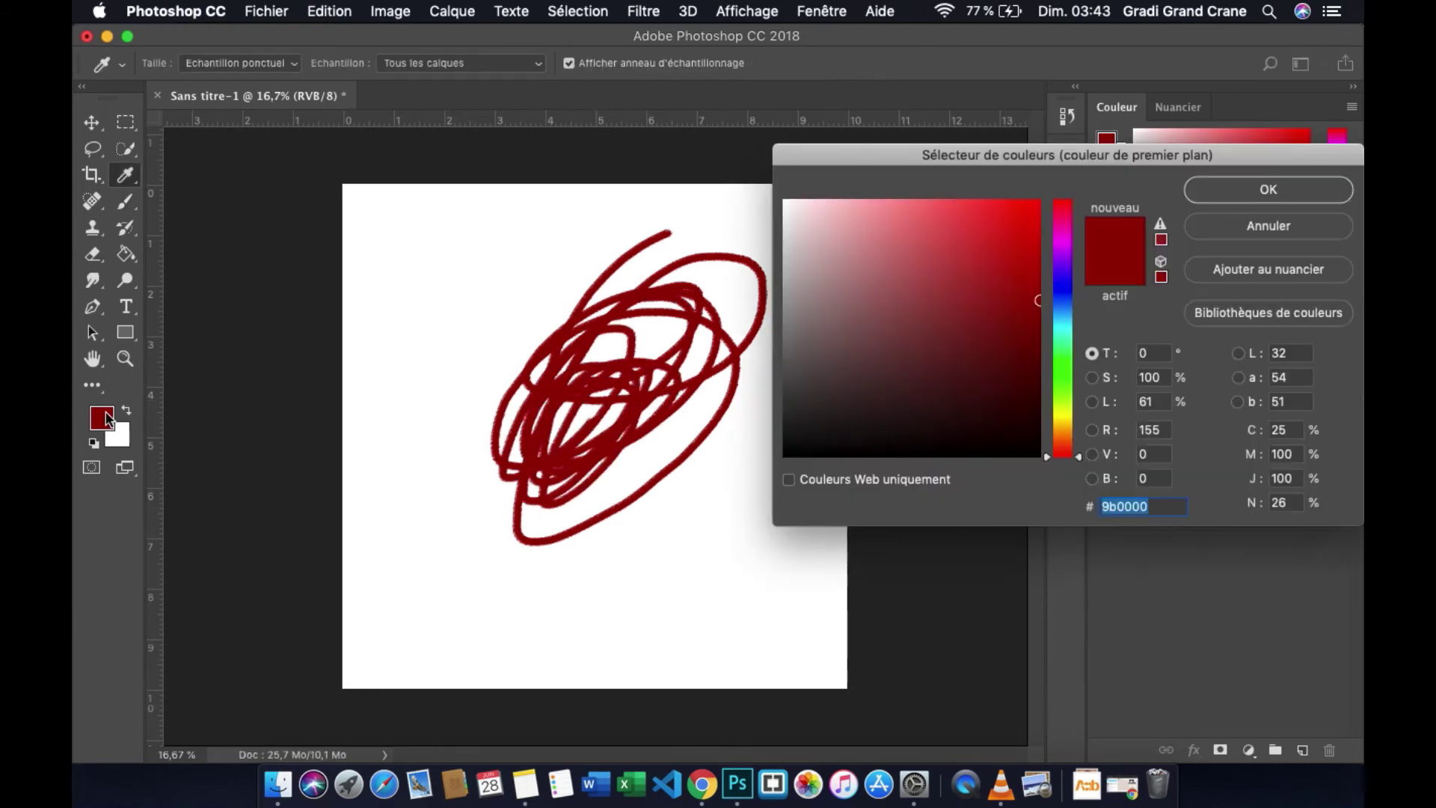
{"action": "left_click", "coordinate": [1072, 292]}
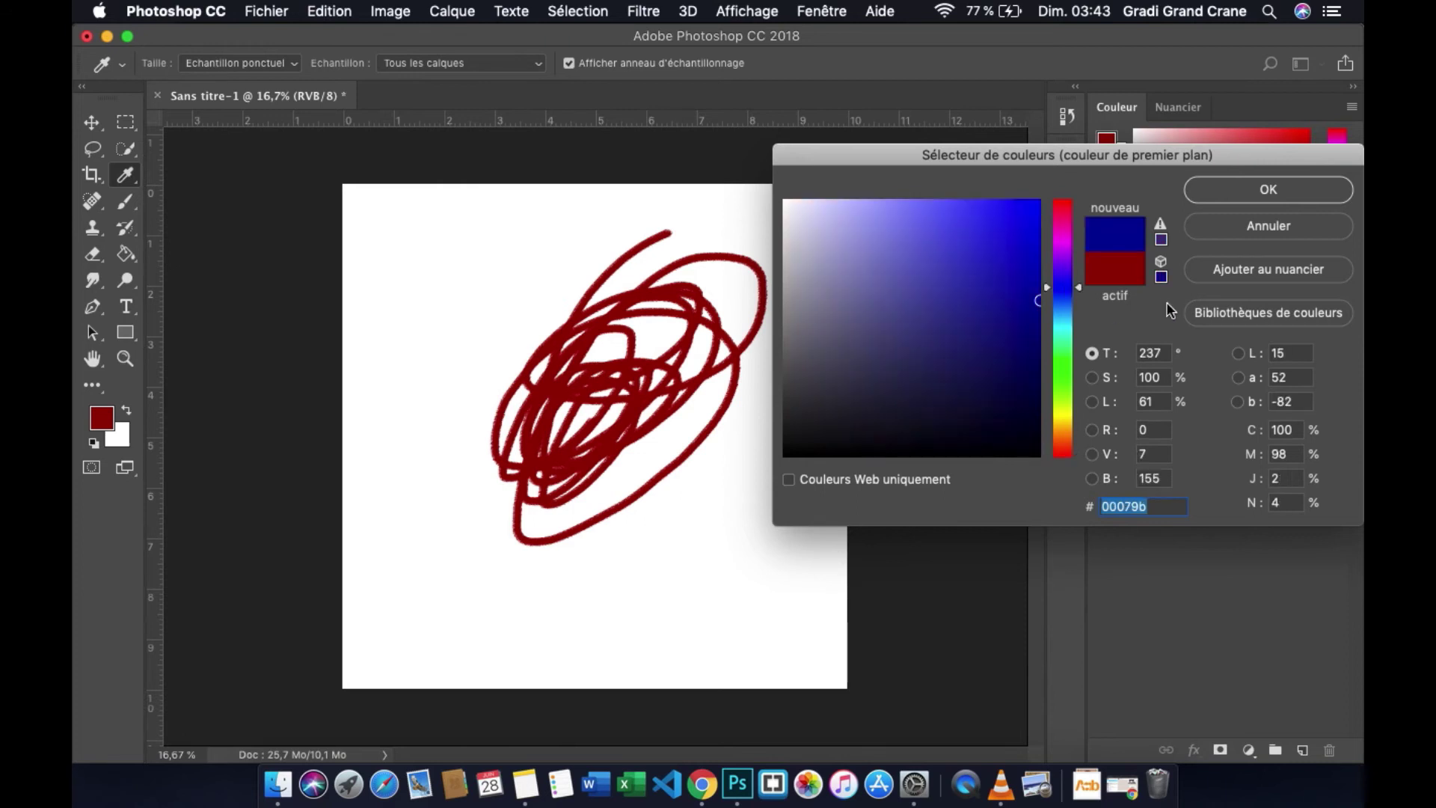
{"action": "left_click", "coordinate": [1264, 193]}
{"action": "mouse_move", "coordinate": [476, 239]}
{"action": "left_mouse_down"}
{"action": "mouse_move", "coordinate": [396, 292]}
{"action": "mouse_move", "coordinate": [421, 262]}
{"action": "left_mouse_up"}
Step: Switch to bright yellow and paint a scribble at the lower right
{"action": "left_click", "coordinate": [99, 423]}
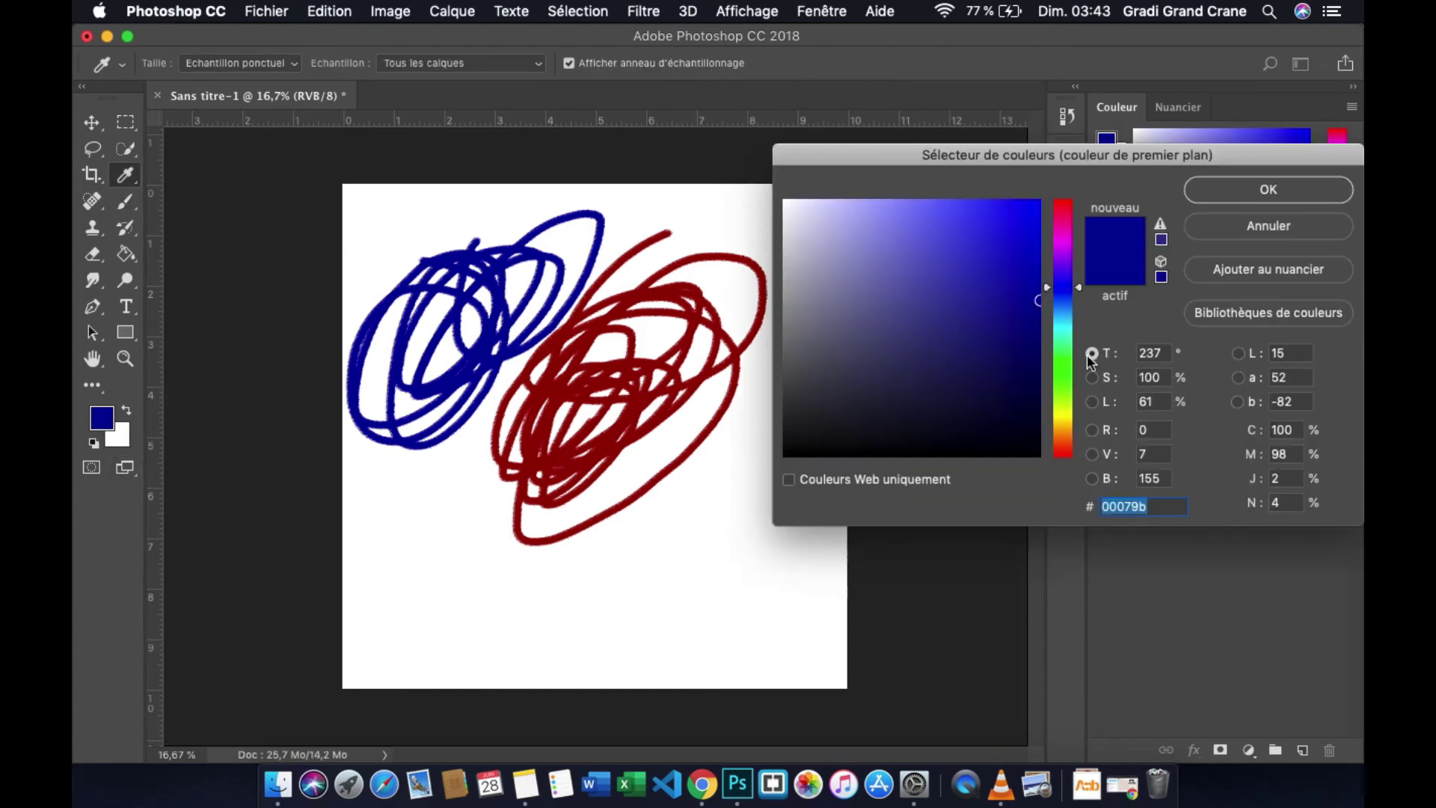
{"action": "left_click", "coordinate": [1066, 414]}
{"action": "left_click", "coordinate": [1029, 222]}
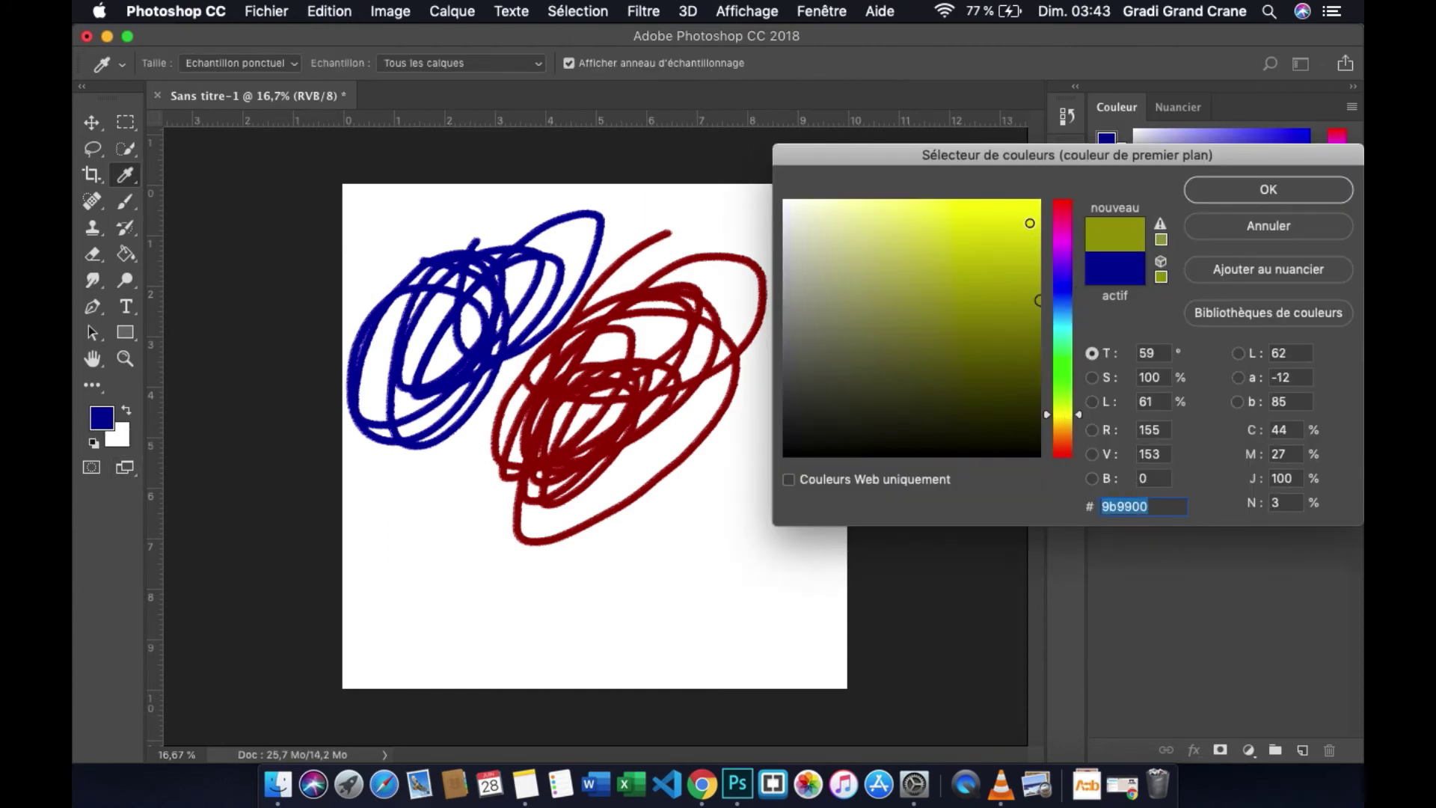
{"action": "left_click", "coordinate": [1215, 190]}
{"action": "mouse_move", "coordinate": [632, 528]}
{"action": "left_mouse_down"}
{"action": "mouse_move", "coordinate": [743, 496]}
{"action": "mouse_move", "coordinate": [489, 531]}
{"action": "left_mouse_up"}
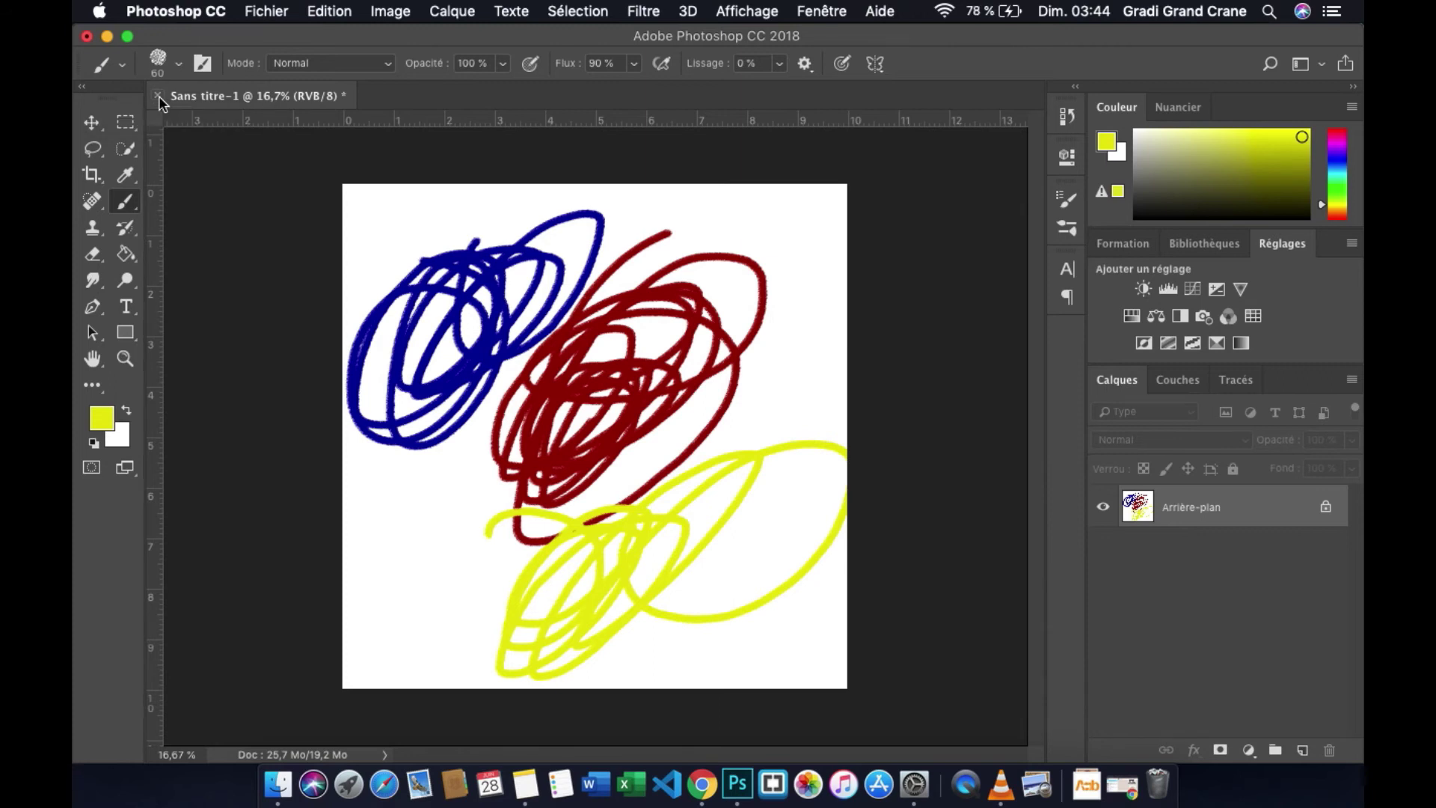
Step: Close the RGB document without saving and start a new document
{"action": "key", "text": "super+q"}
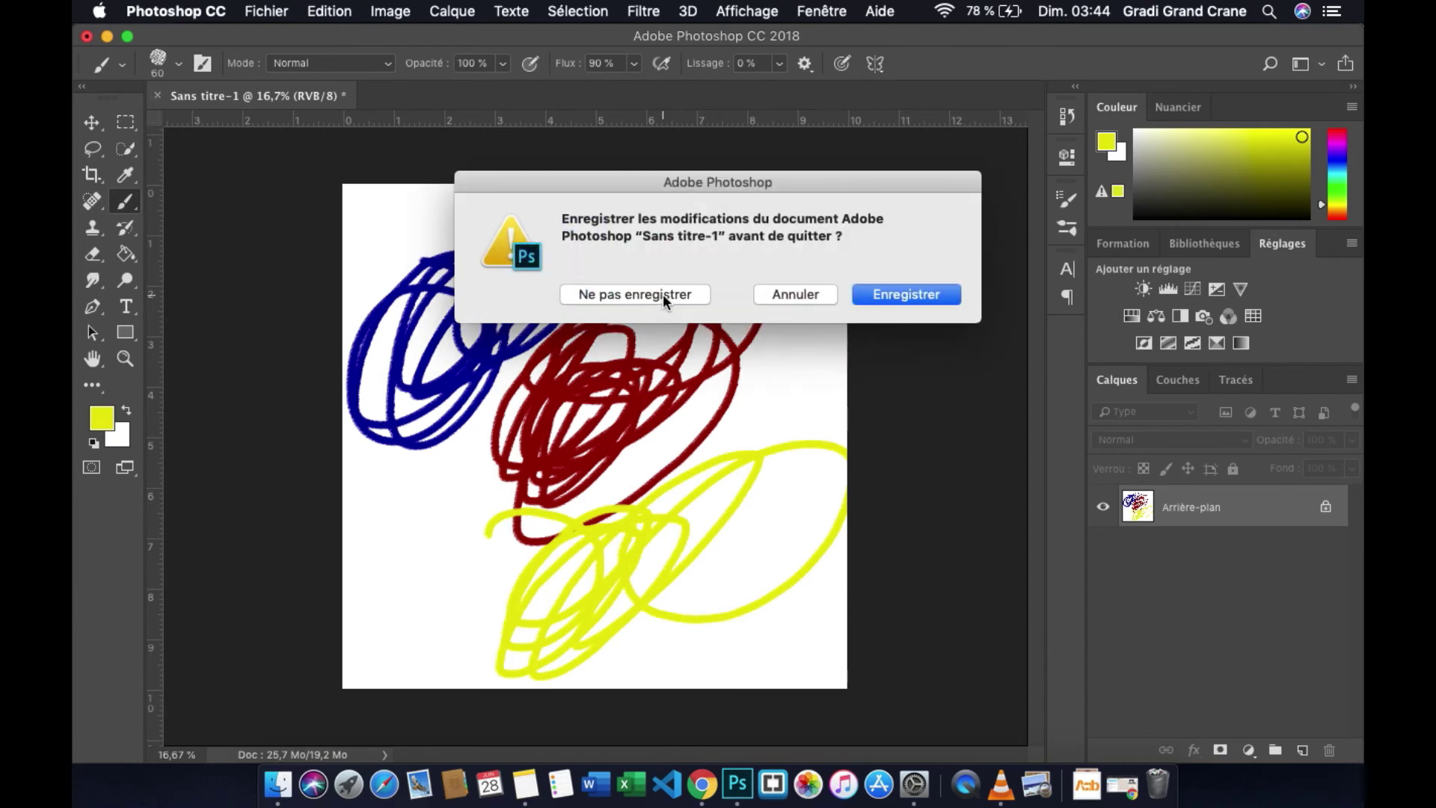
{"action": "left_click", "coordinate": [663, 294]}
{"action": "left_click", "coordinate": [267, 11]}
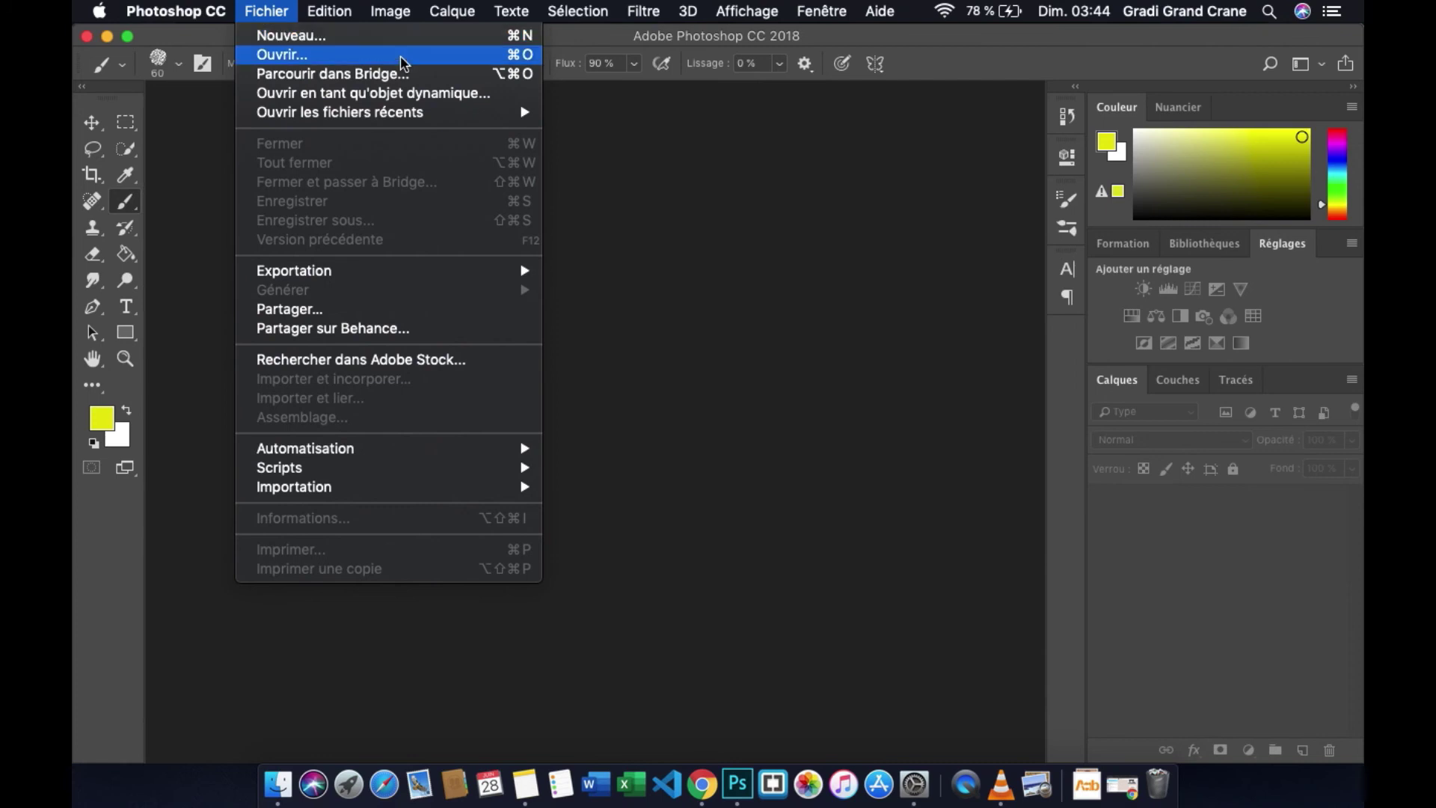
{"action": "left_click", "coordinate": [409, 37]}
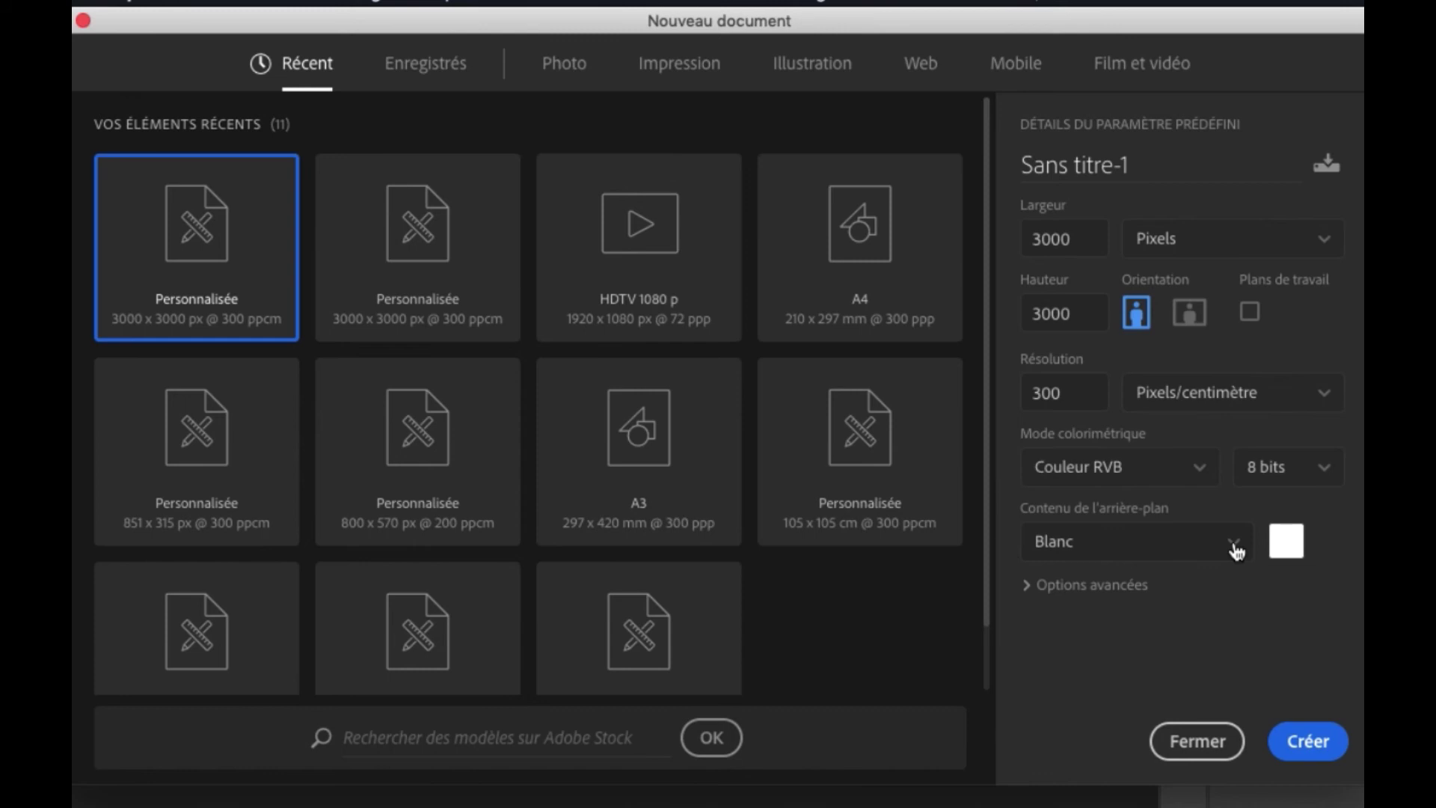
Step: Set Mode colorimétrique to Couleur CMJN and create the document
{"action": "left_click", "coordinate": [1200, 469]}
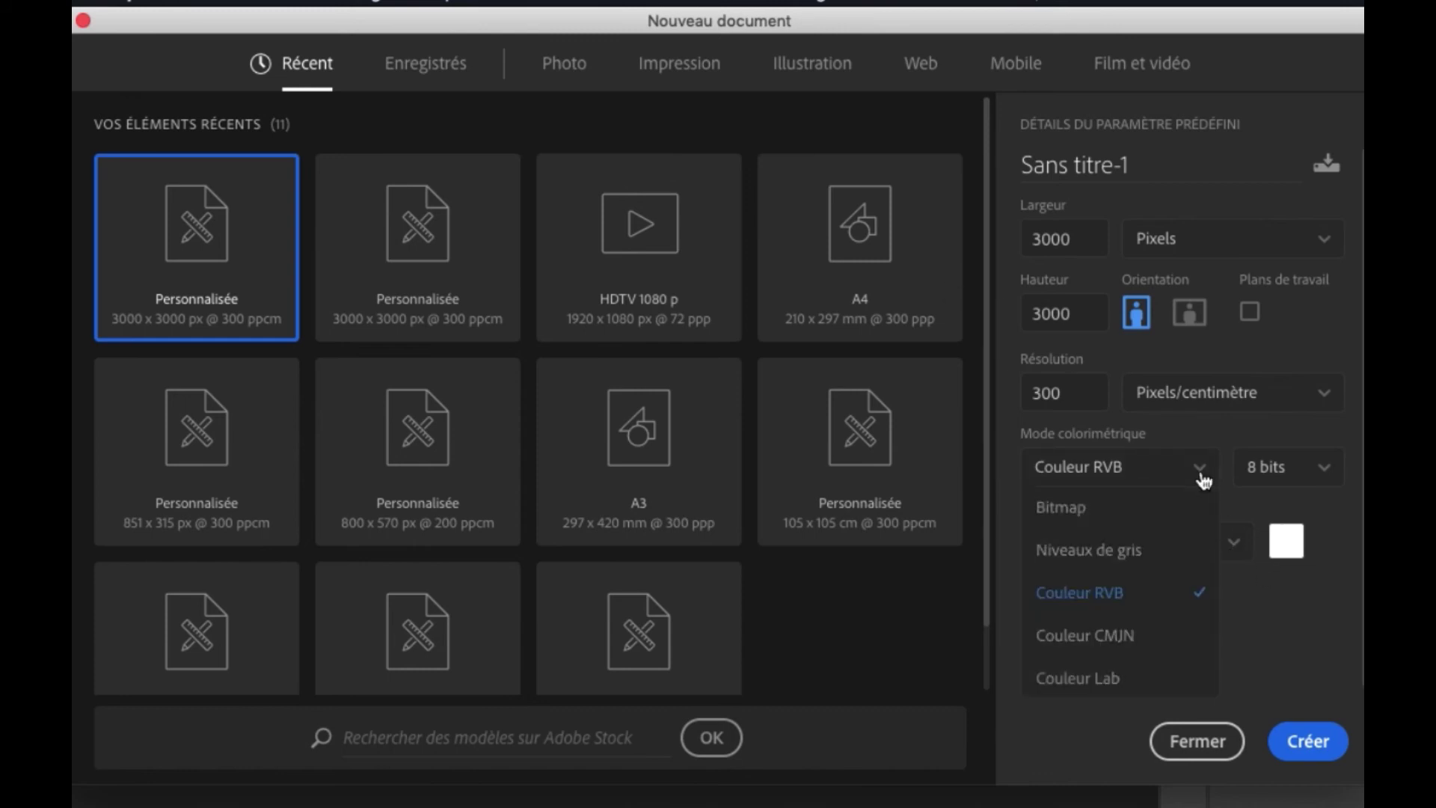
{"action": "left_click", "coordinate": [1159, 648]}
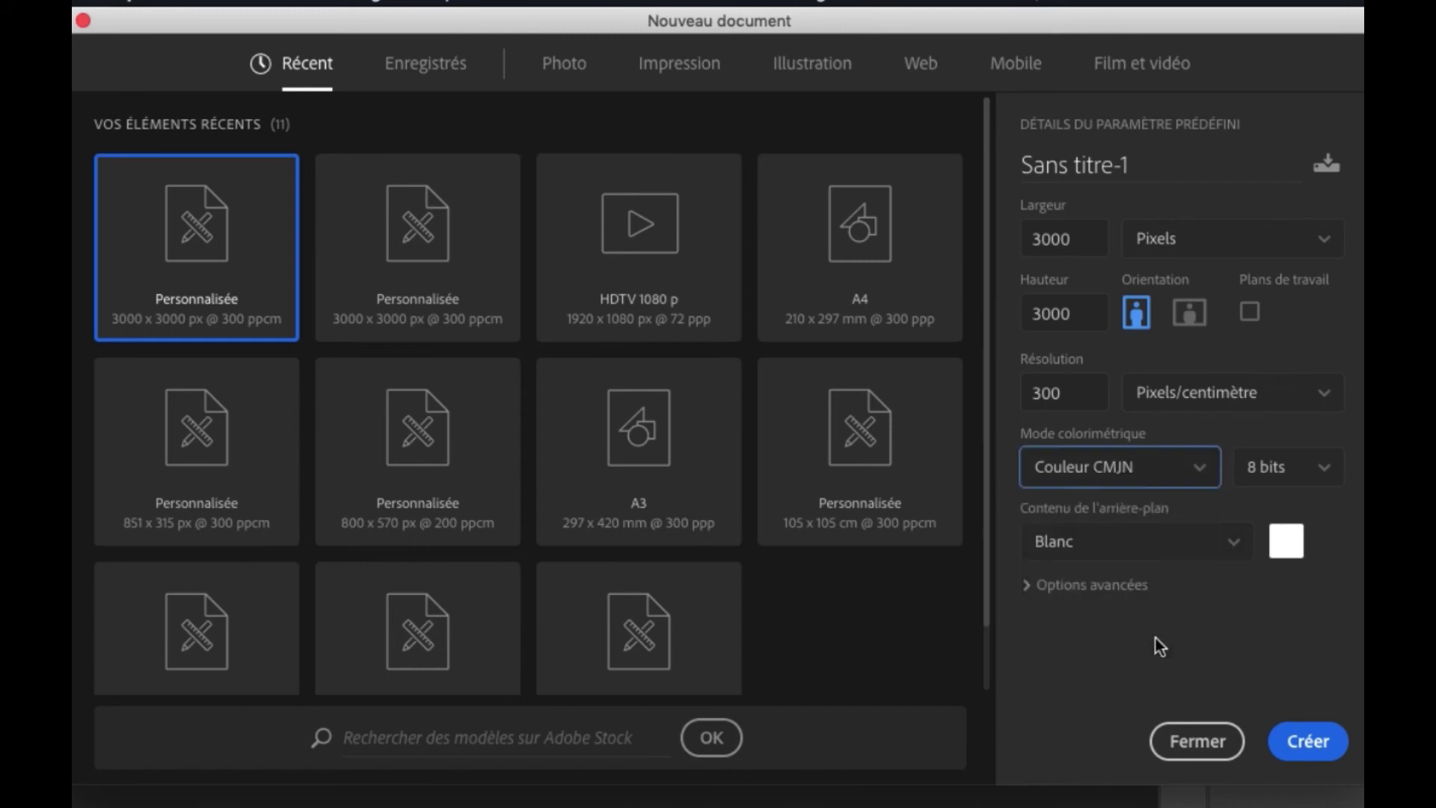
{"action": "left_click", "coordinate": [1309, 751]}
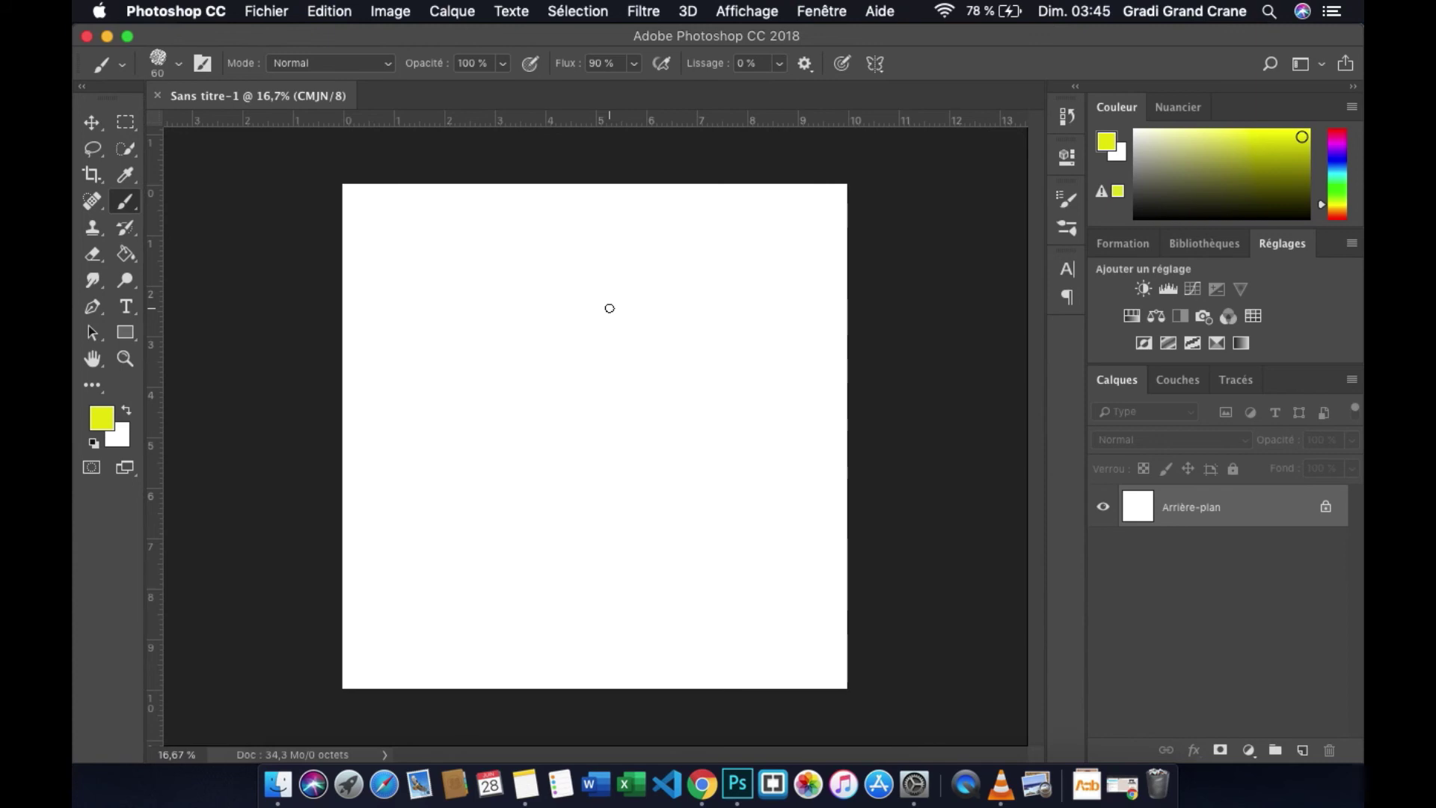
Step: Keep yellow as the foreground colour and paint a looping scribble on the CMYK canvas
{"action": "left_click", "coordinate": [106, 424]}
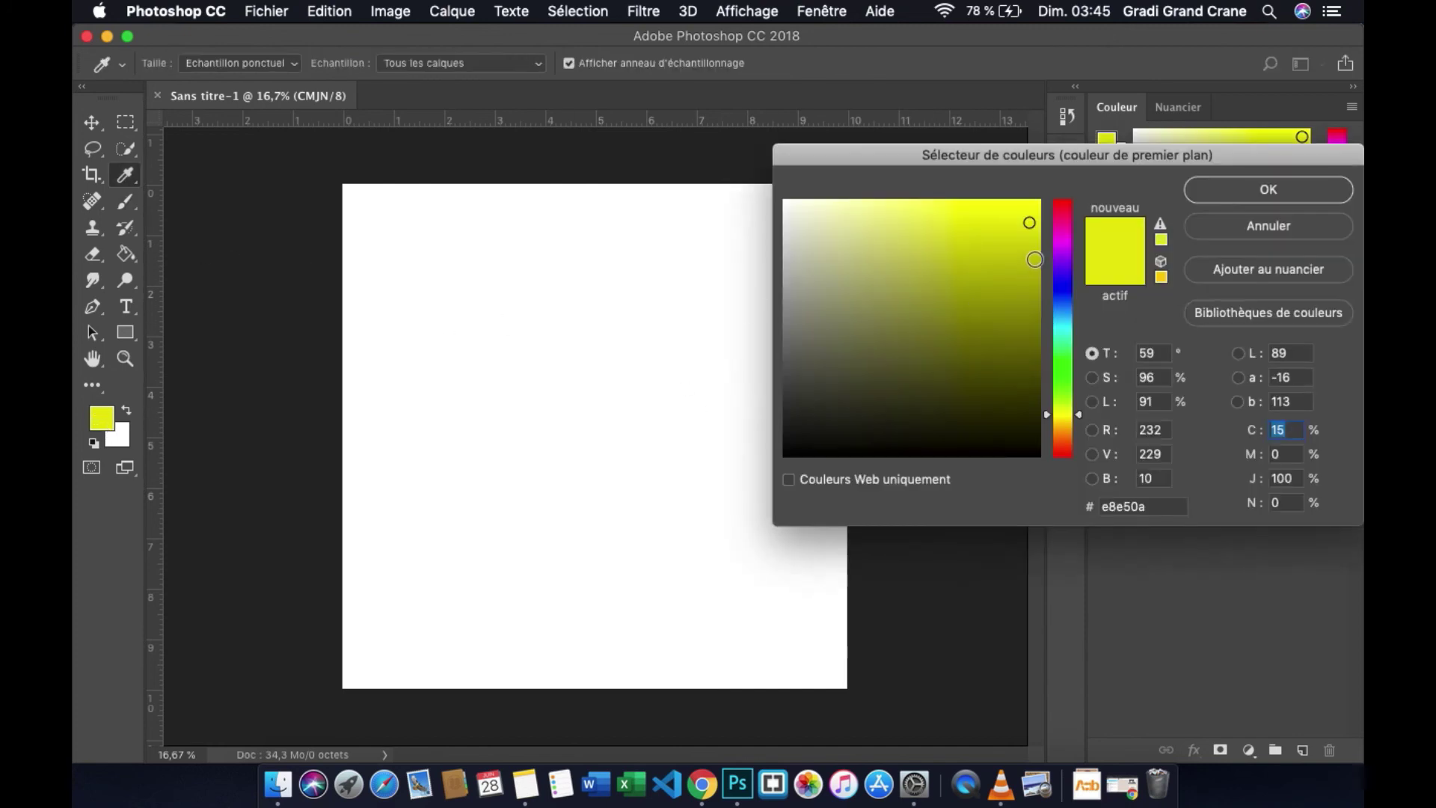
{"action": "left_click", "coordinate": [1230, 193]}
{"action": "mouse_move", "coordinate": [616, 251]}
{"action": "left_mouse_down"}
{"action": "mouse_move", "coordinate": [673, 359]}
{"action": "mouse_move", "coordinate": [487, 522]}
{"action": "mouse_move", "coordinate": [572, 367]}
{"action": "left_mouse_up"}
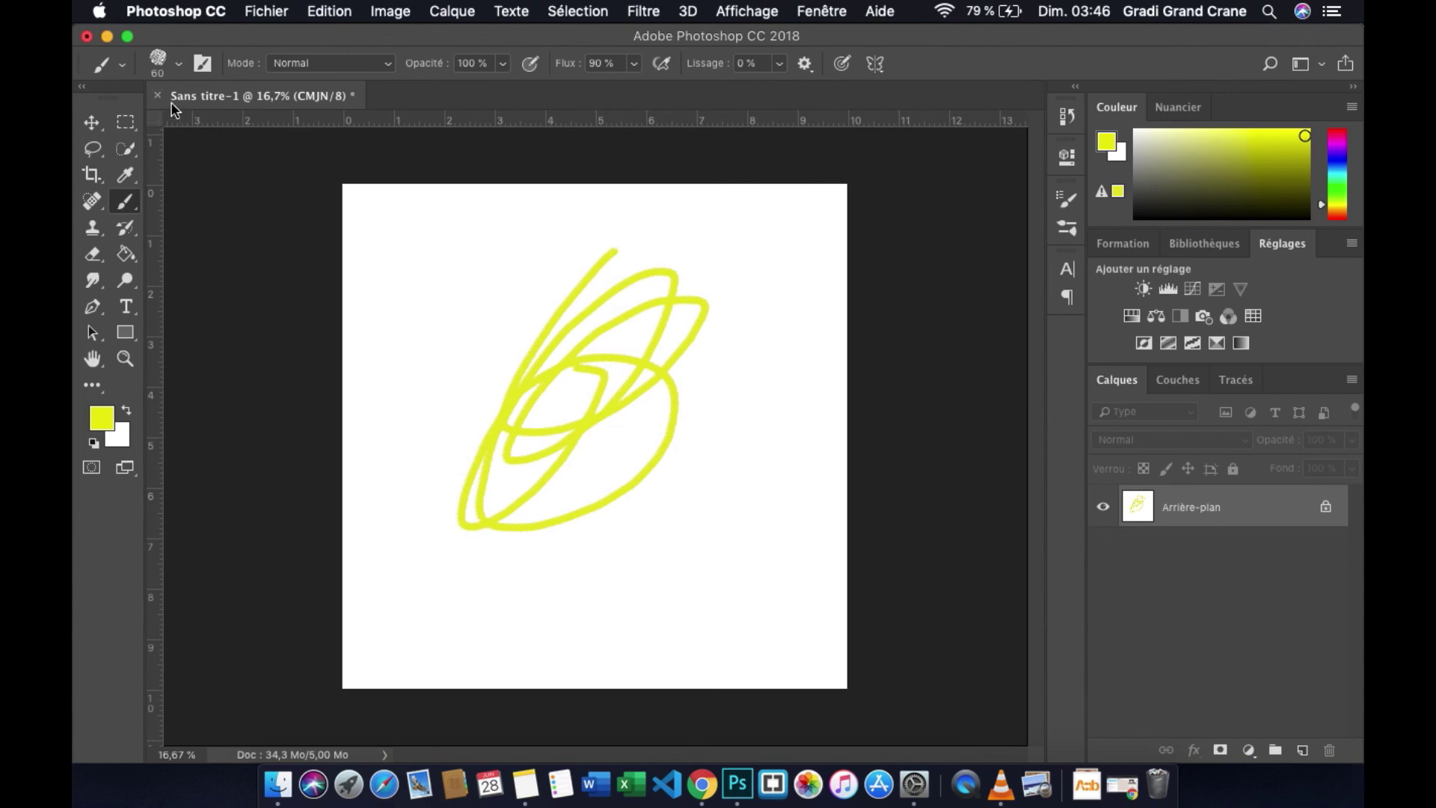
Step: Close the CMYK document without saving and start a new document
{"action": "key", "text": "super+q"}
{"action": "left_click", "coordinate": [585, 294]}
{"action": "left_click", "coordinate": [269, 14]}
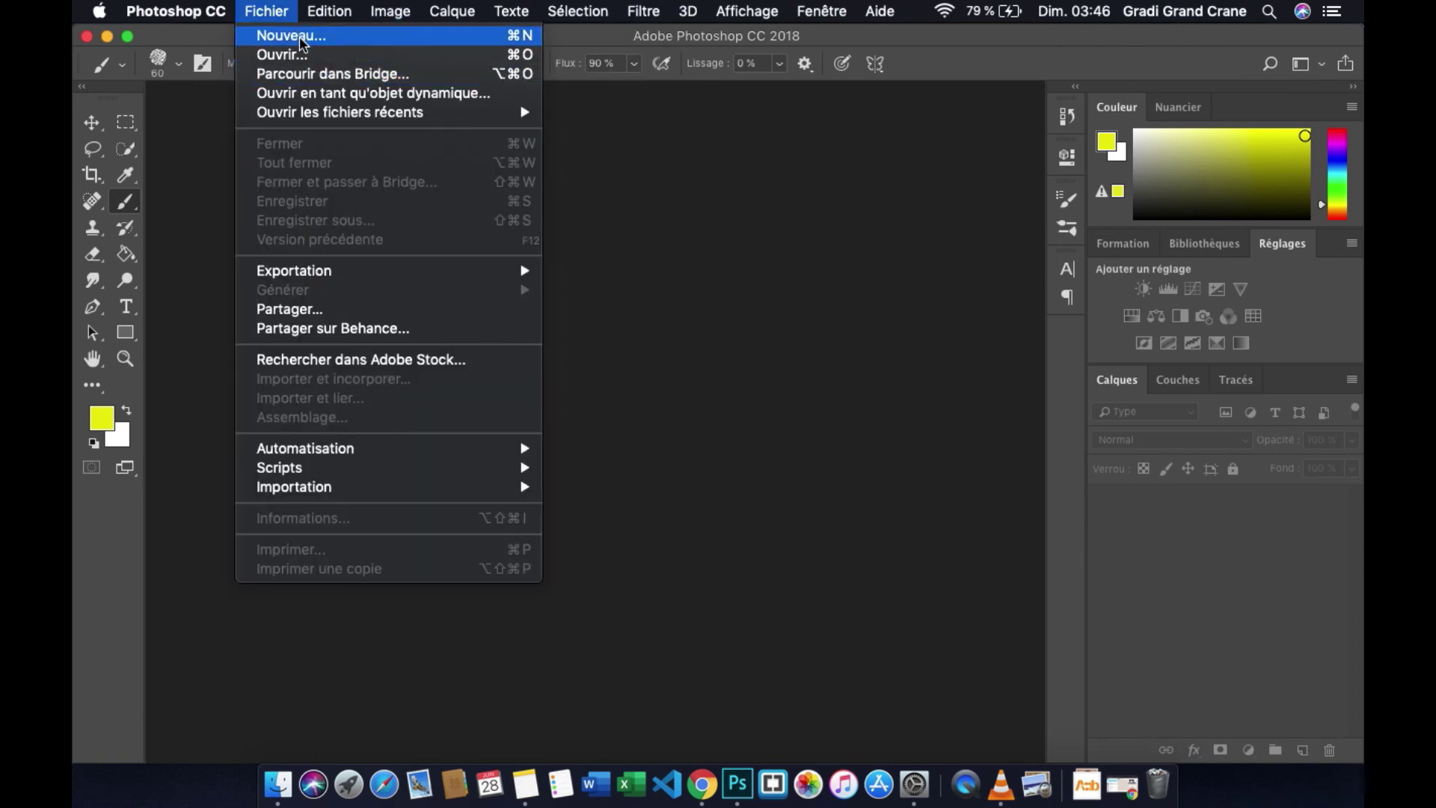
{"action": "left_click", "coordinate": [300, 41]}
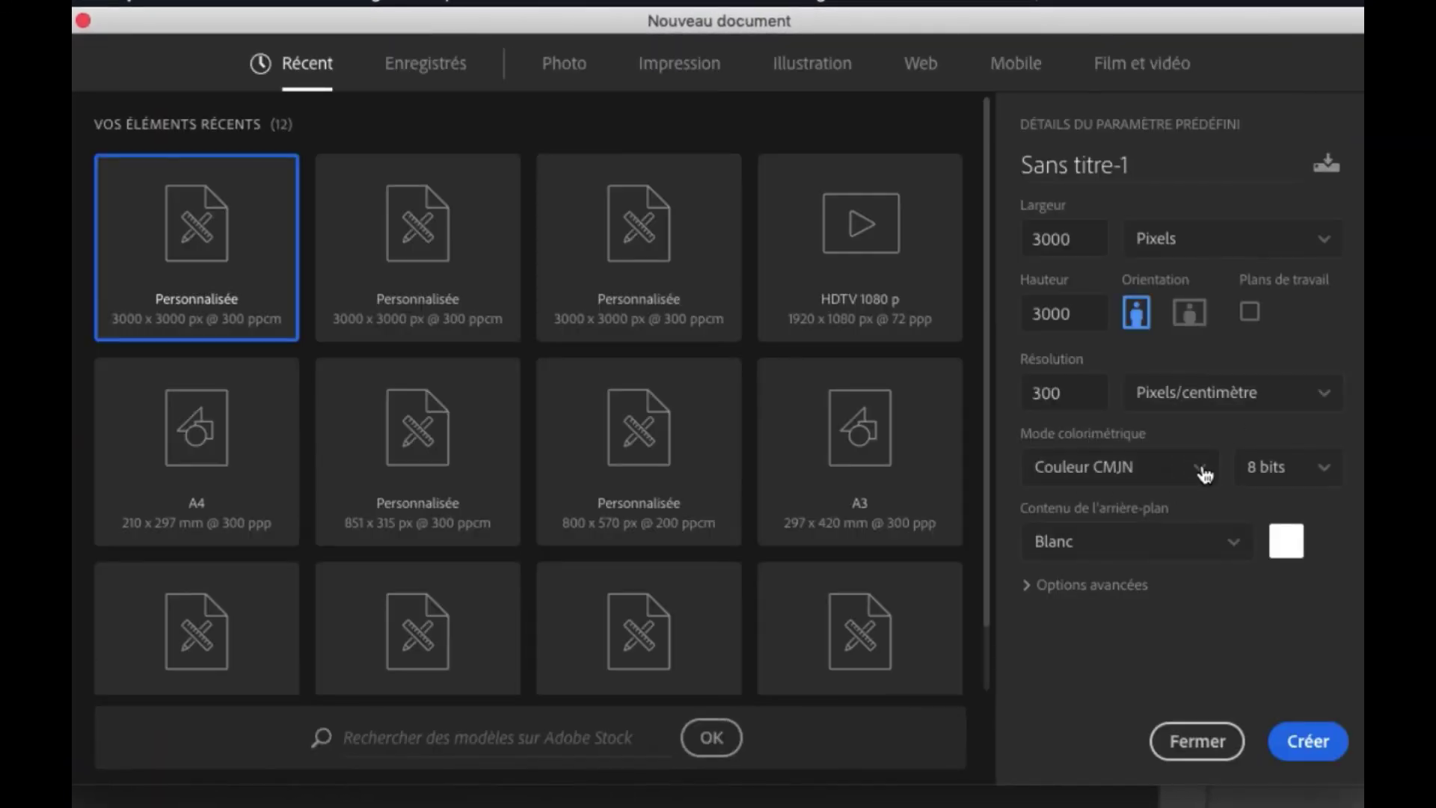
Step: Set Mode colorimétrique to 1-bit Bitmap and click Créer
{"action": "left_click", "coordinate": [1202, 471]}
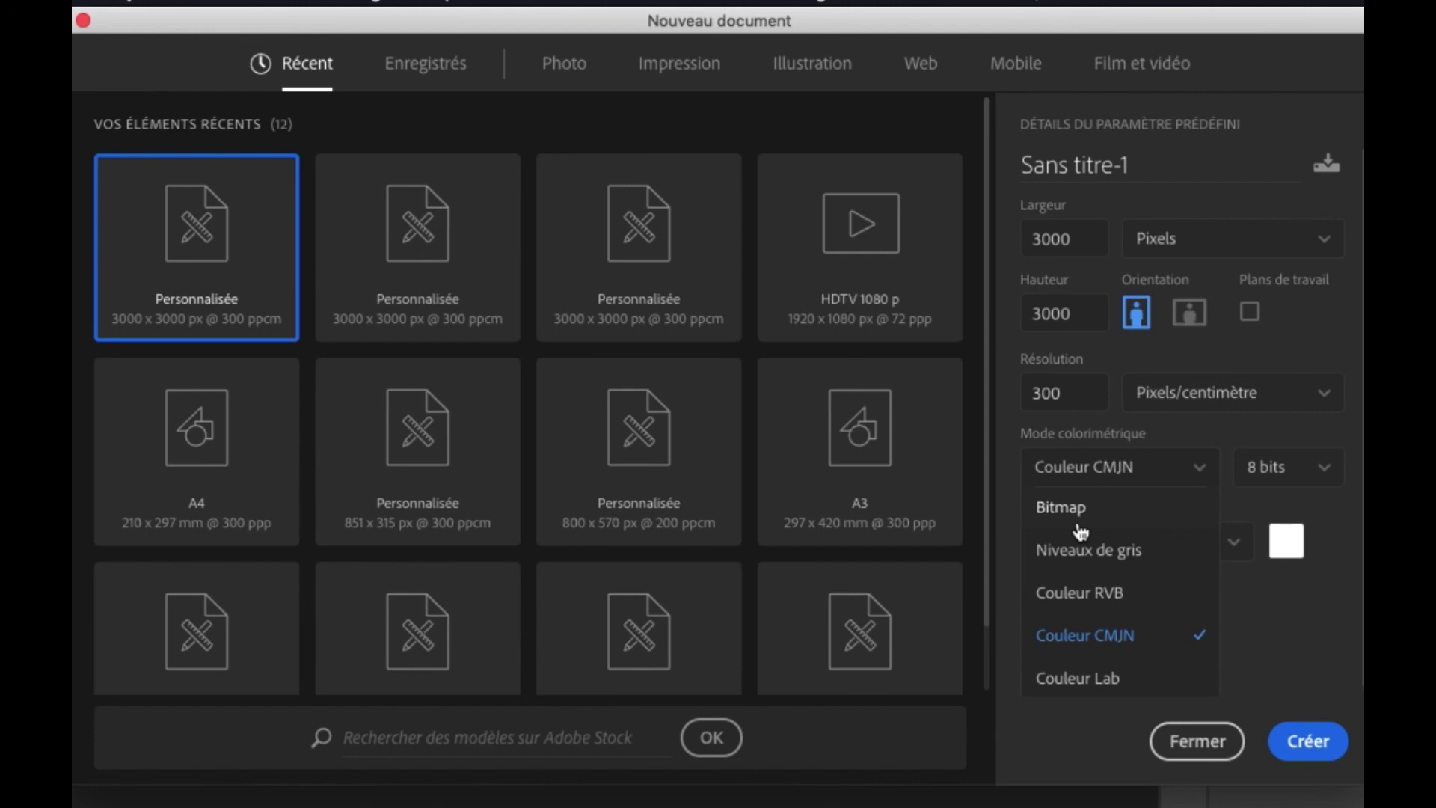
{"action": "left_click", "coordinate": [1077, 523]}
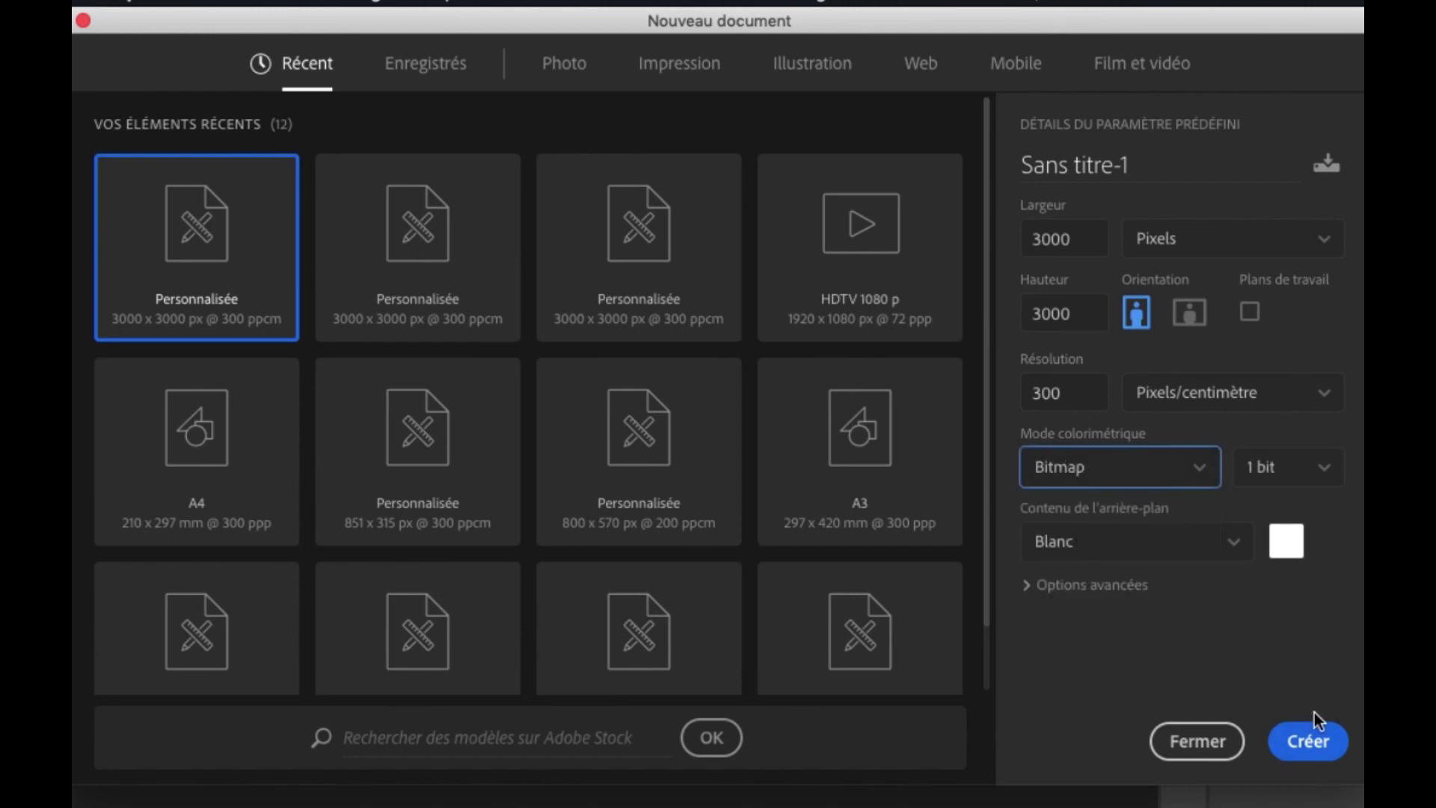
{"action": "left_click", "coordinate": [1309, 745]}
Step: Change Mode colorimétrique from Bitmap back to 8-bit Couleur RVB
{"action": "left_click", "coordinate": [1196, 470]}
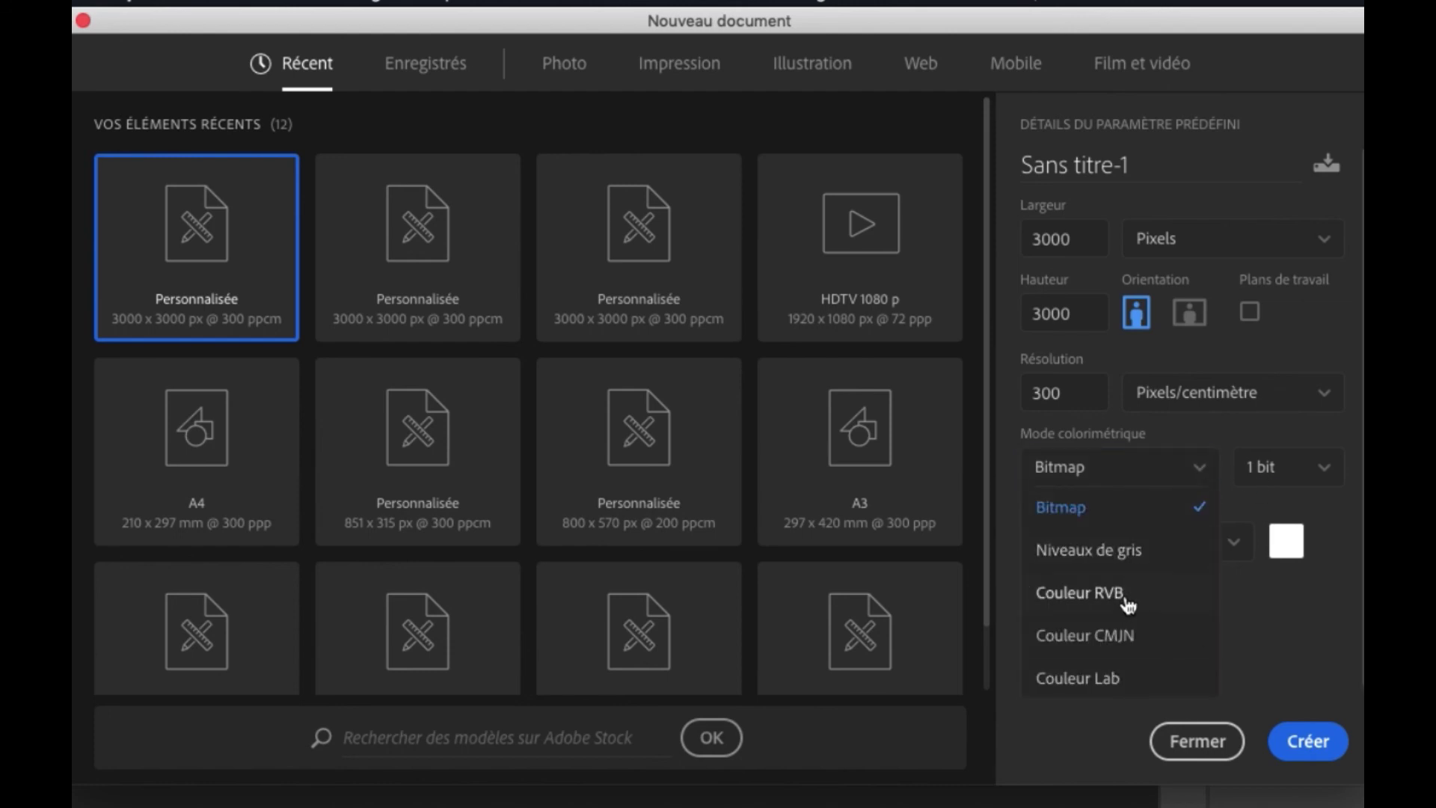
{"action": "left_click", "coordinate": [1128, 603]}
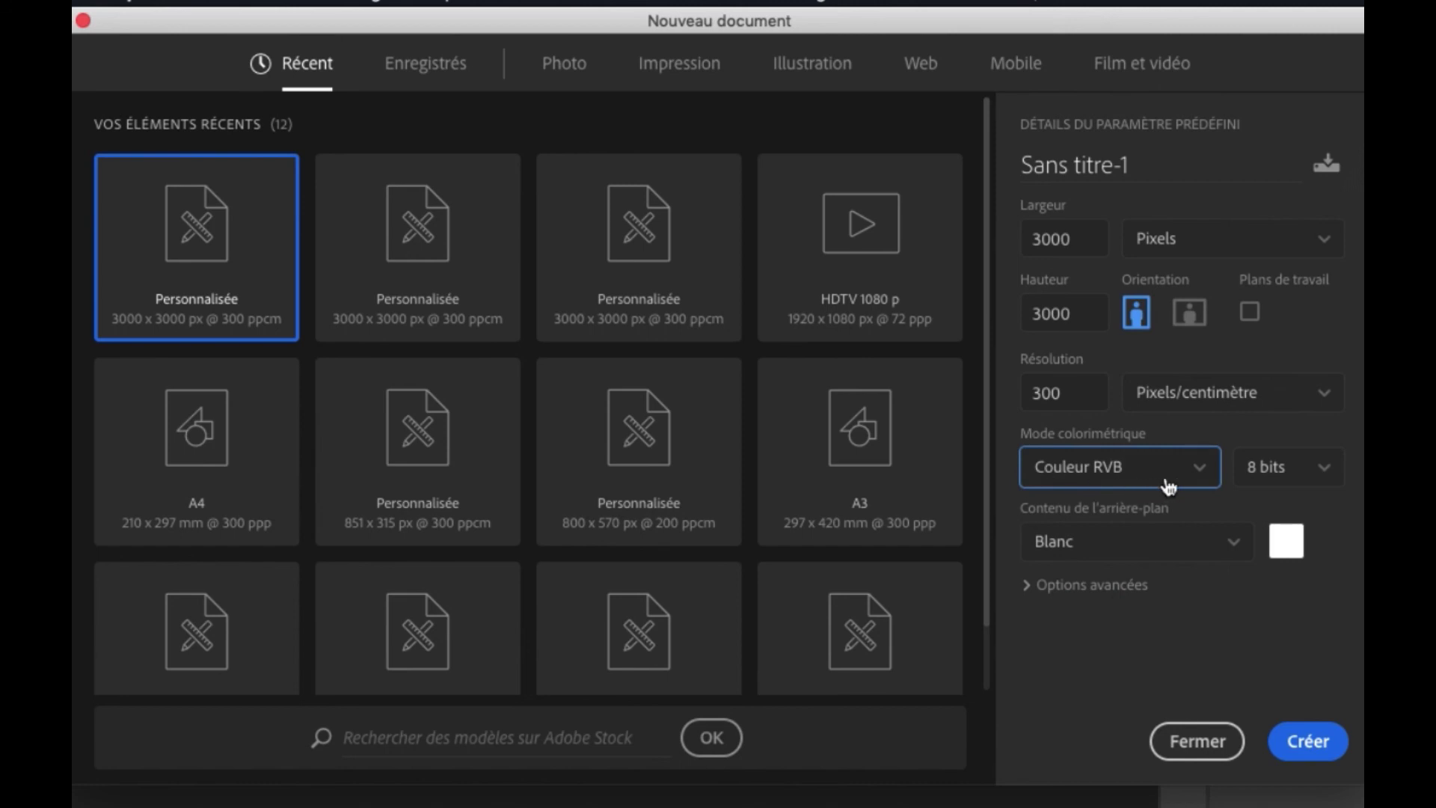
{"action": "left_click", "coordinate": [1208, 472]}
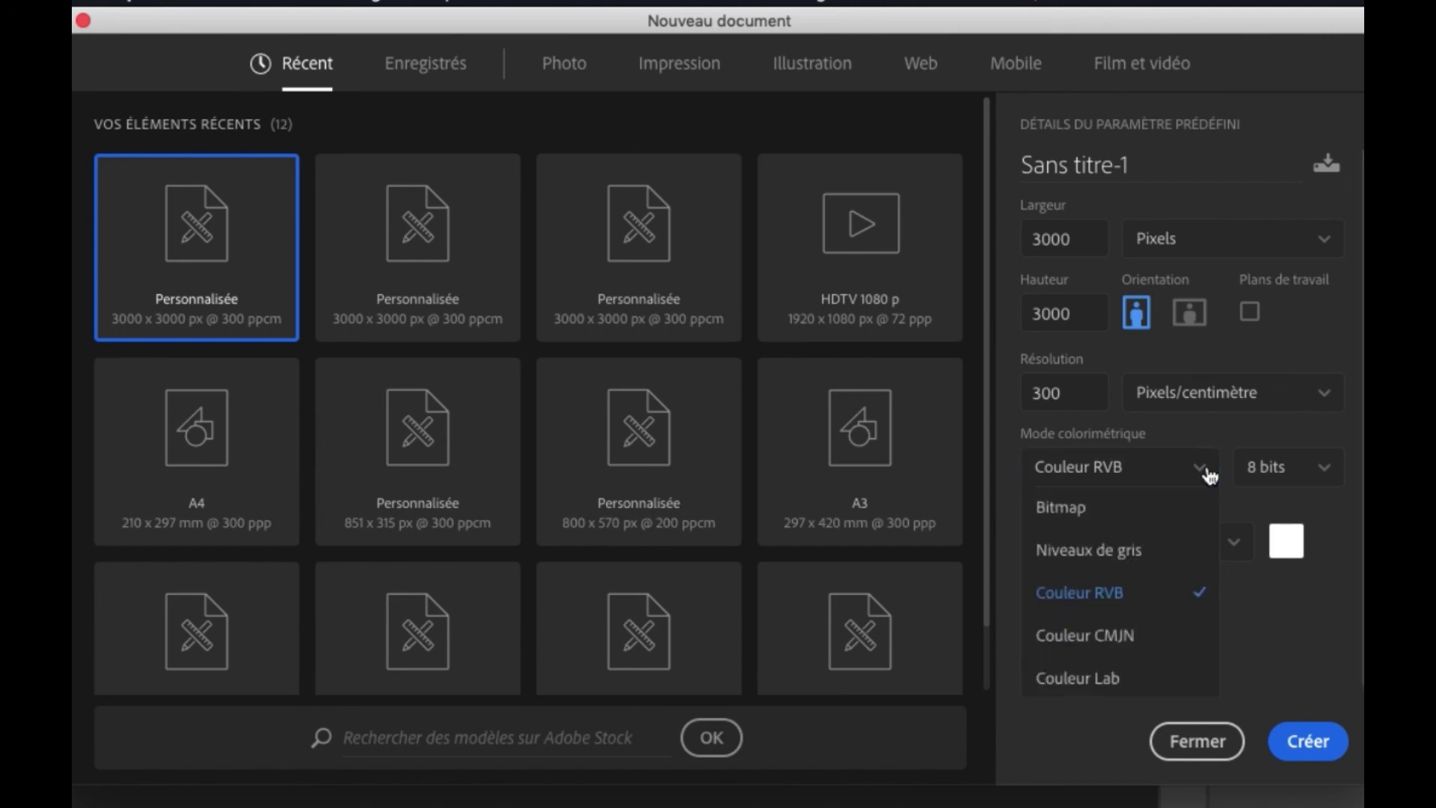
{"action": "left_click", "coordinate": [1097, 597]}
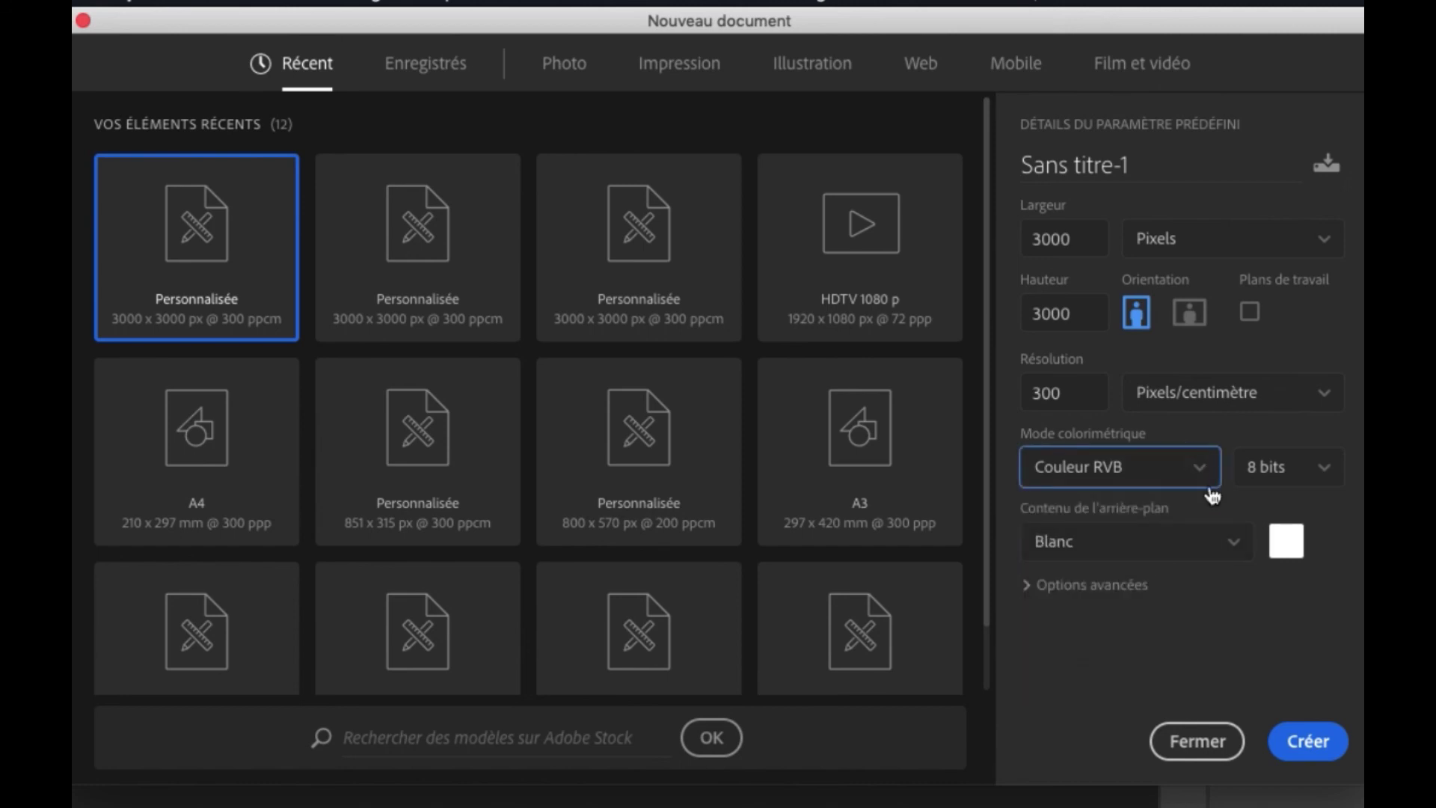